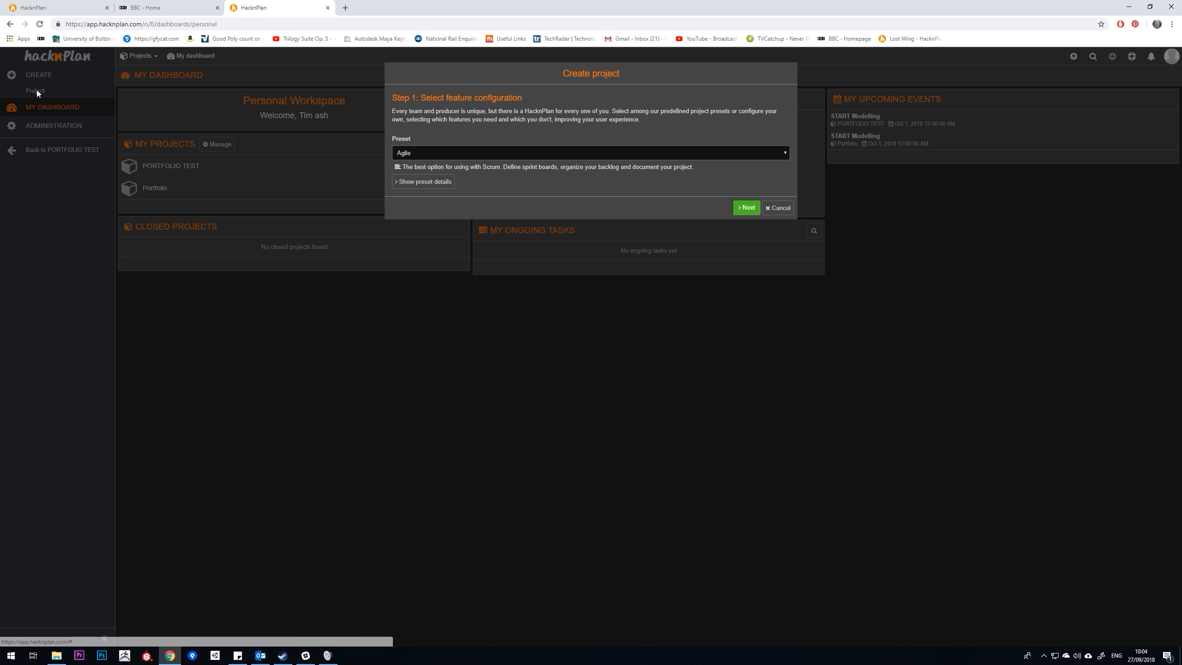
Step: Choose the Agile preset for the new project and name the project PORTFOLIO EXAMPLE
left_click(412, 153)
left_click(411, 153)
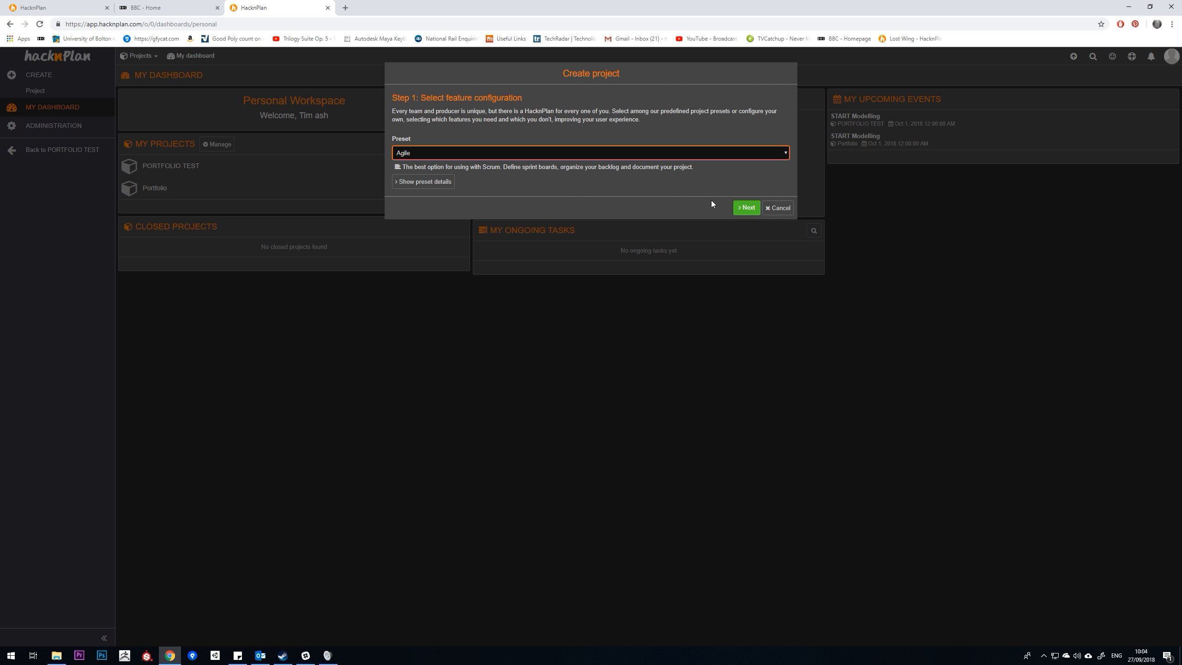
left_click(747, 207)
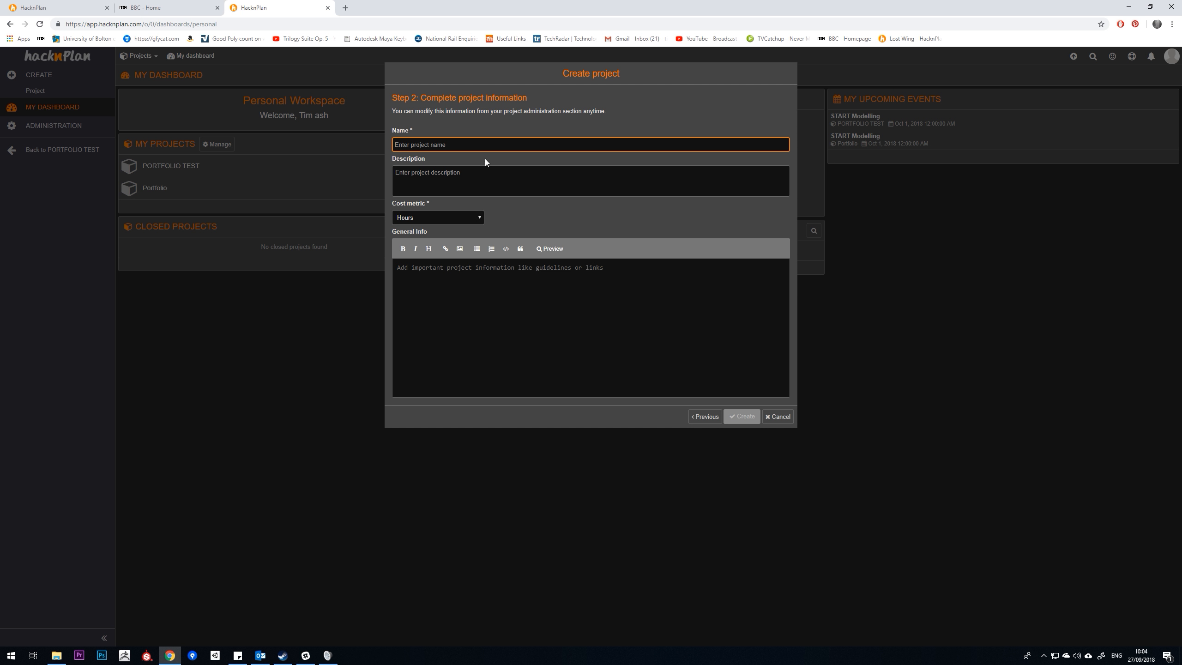
type("PORTFOLOIO E")
key("BackSpace")
key("BackSpace")
key("BackSpace")
key("BackSpace")
key("BackSpace")
type("IO EXAMPLE")
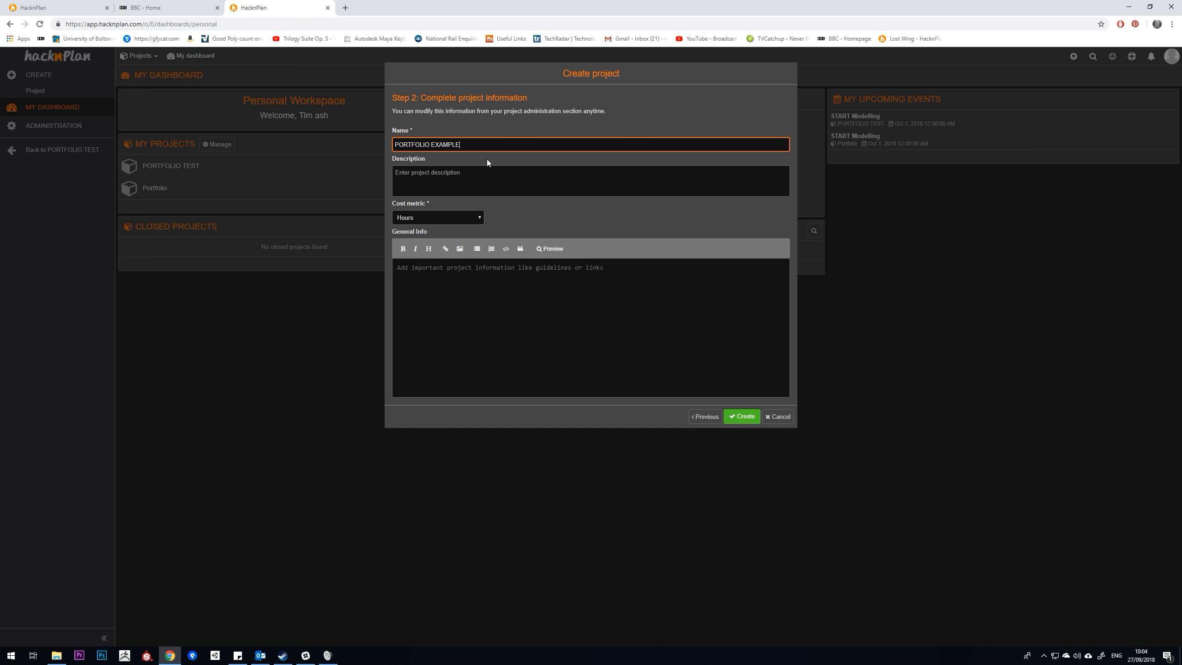
Step: Set the project's cost metric to Days and create the project
left_click(459, 218)
left_click(421, 240)
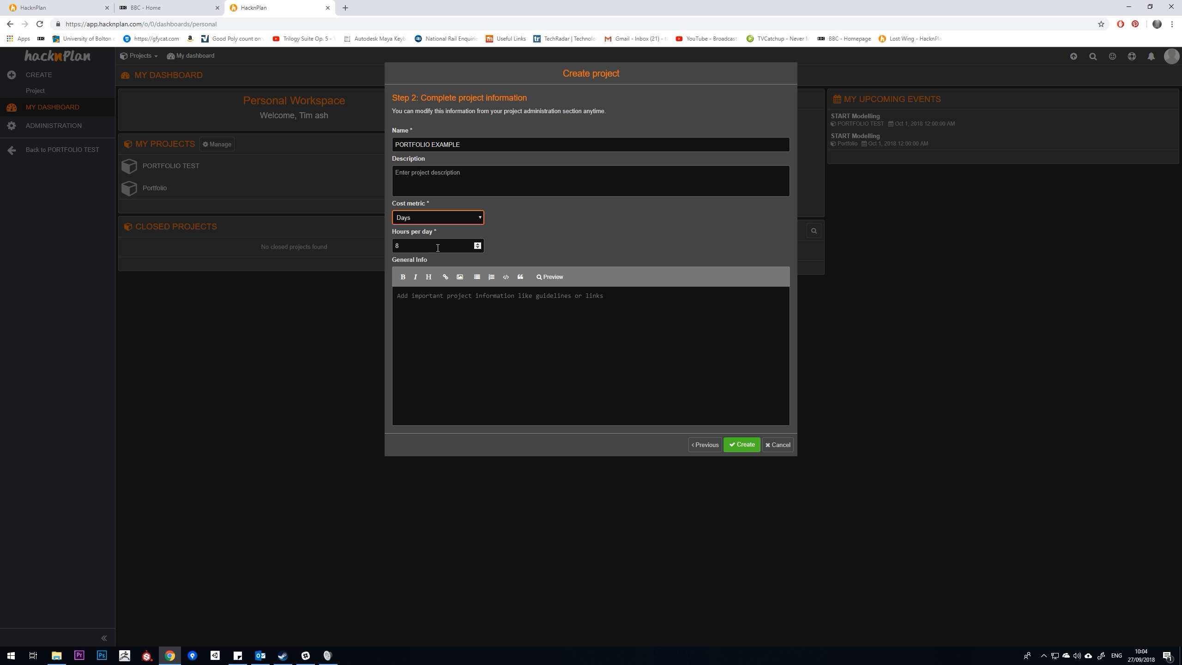
left_click(743, 445)
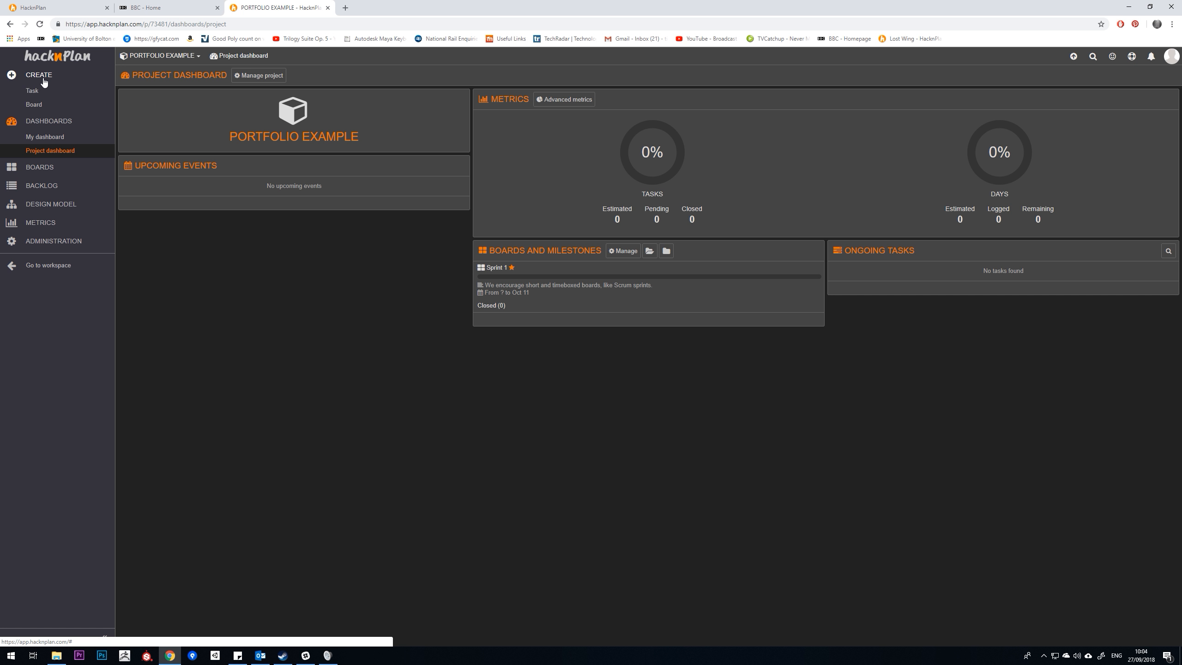
Step: Start a new board named Modelling with a start date of October 1, 2018
left_click(39, 107)
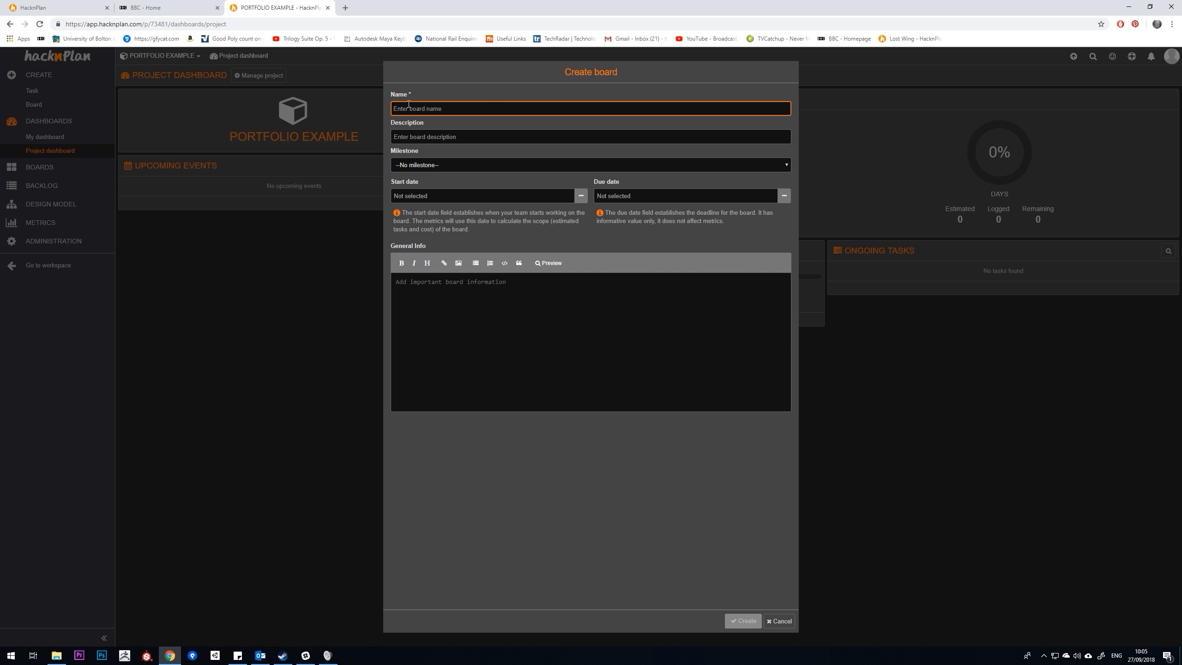
type("Modelling")
left_click(428, 128)
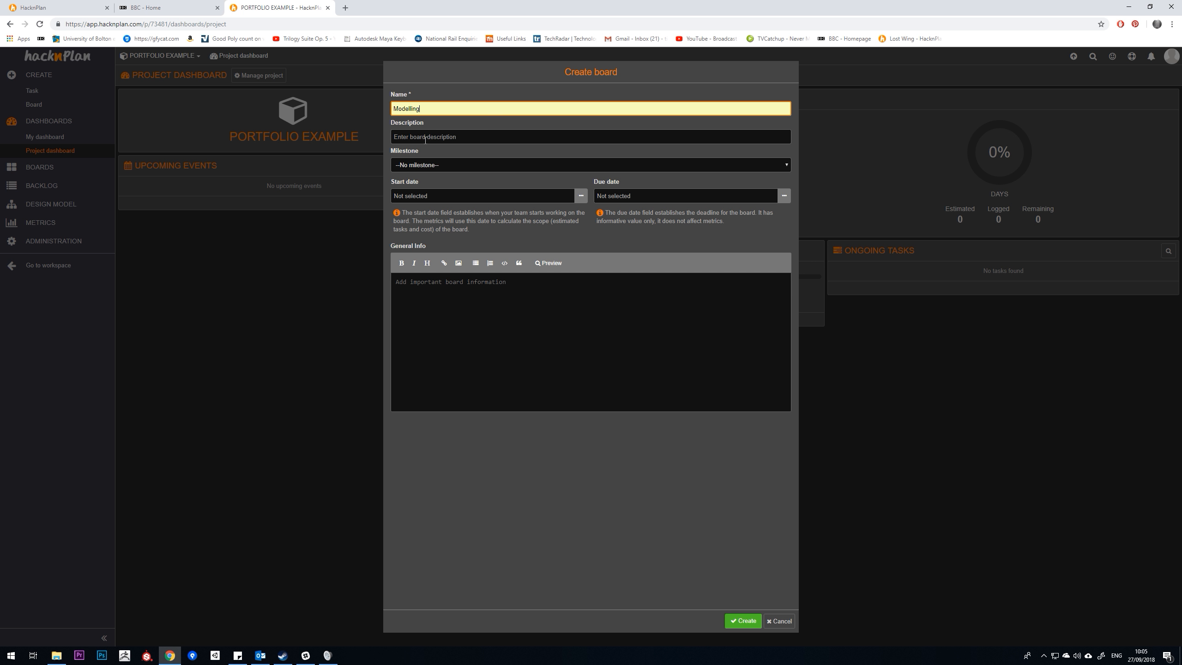
left_click(579, 196)
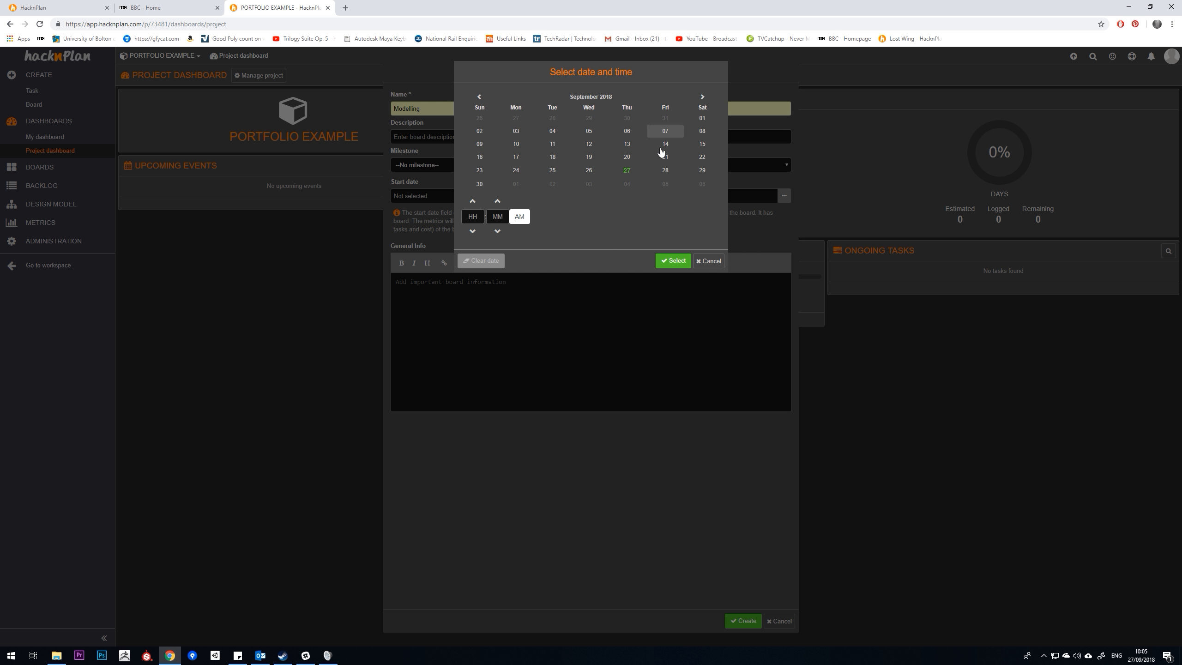
left_click(515, 184)
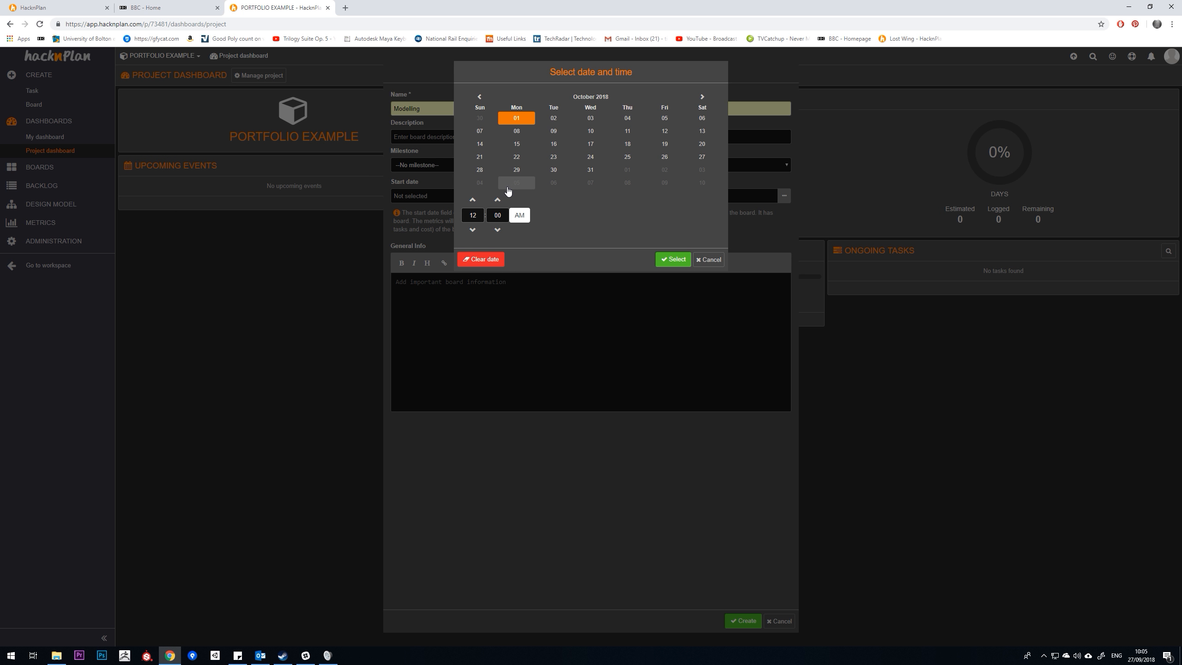
left_click(672, 260)
Step: Set the Modelling board's due date to October 12, 2018 and create the board
left_click(784, 196)
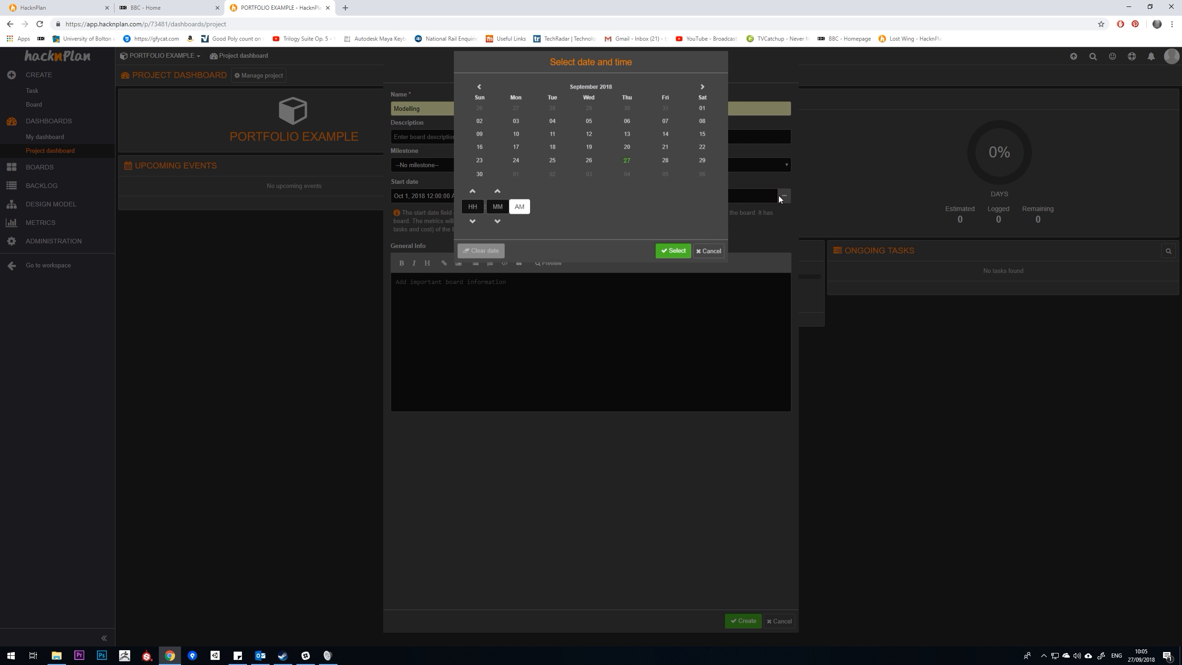
left_click(701, 97)
left_click(515, 146)
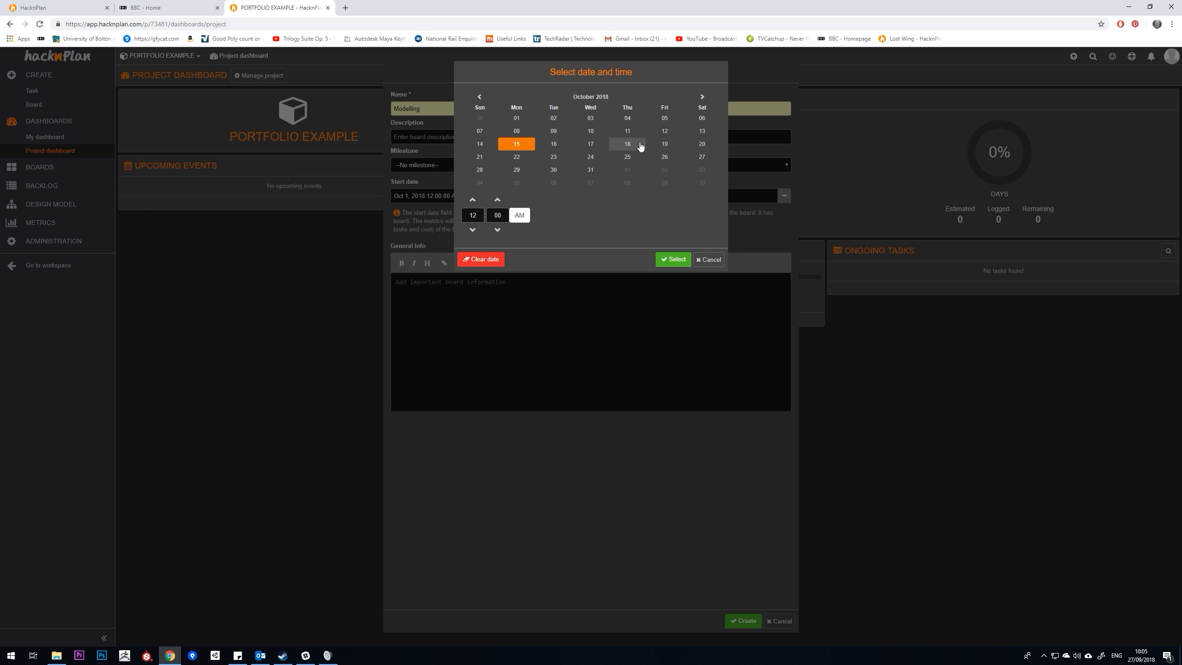
left_click(664, 132)
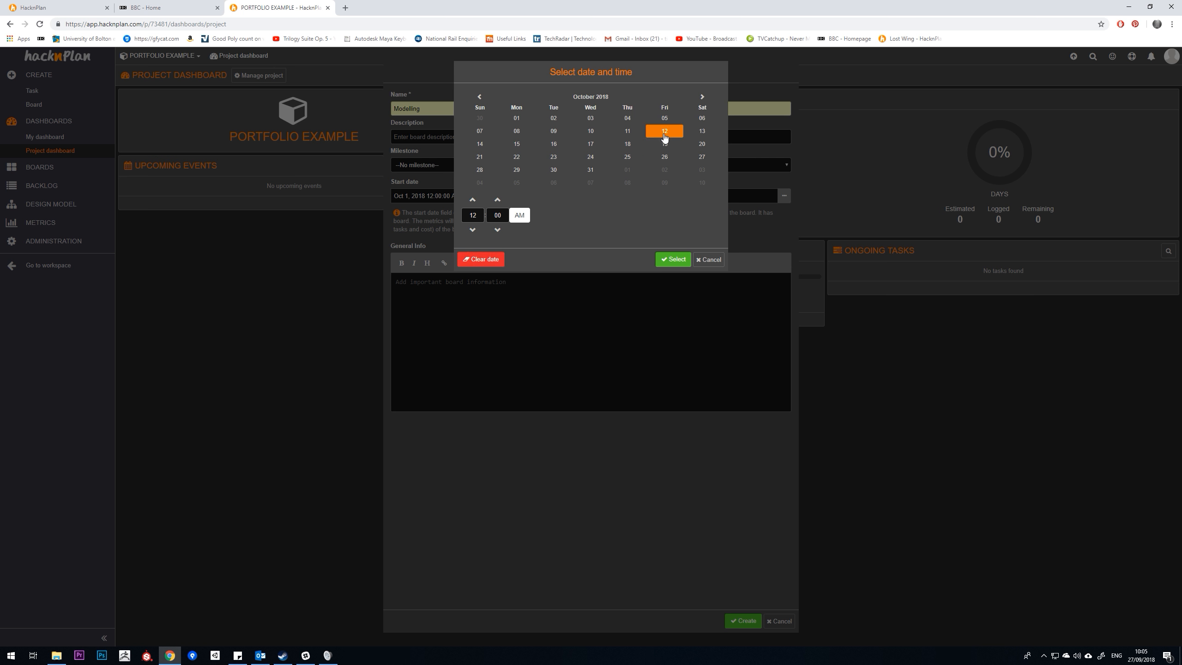
left_click(674, 260)
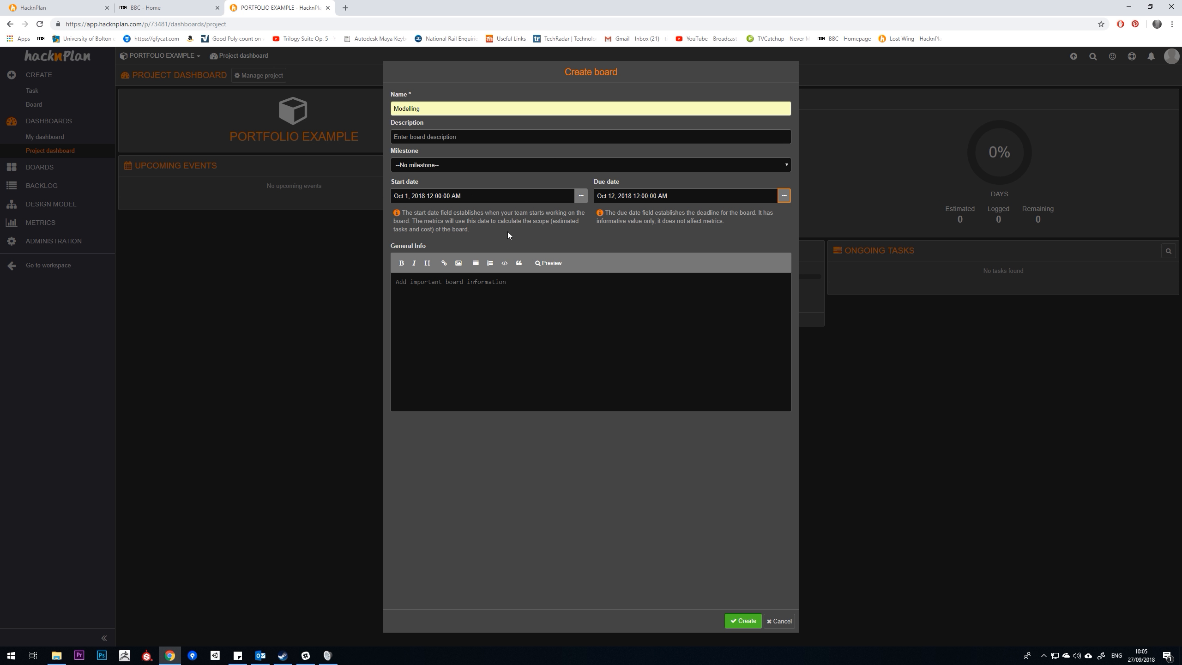
left_click(743, 621)
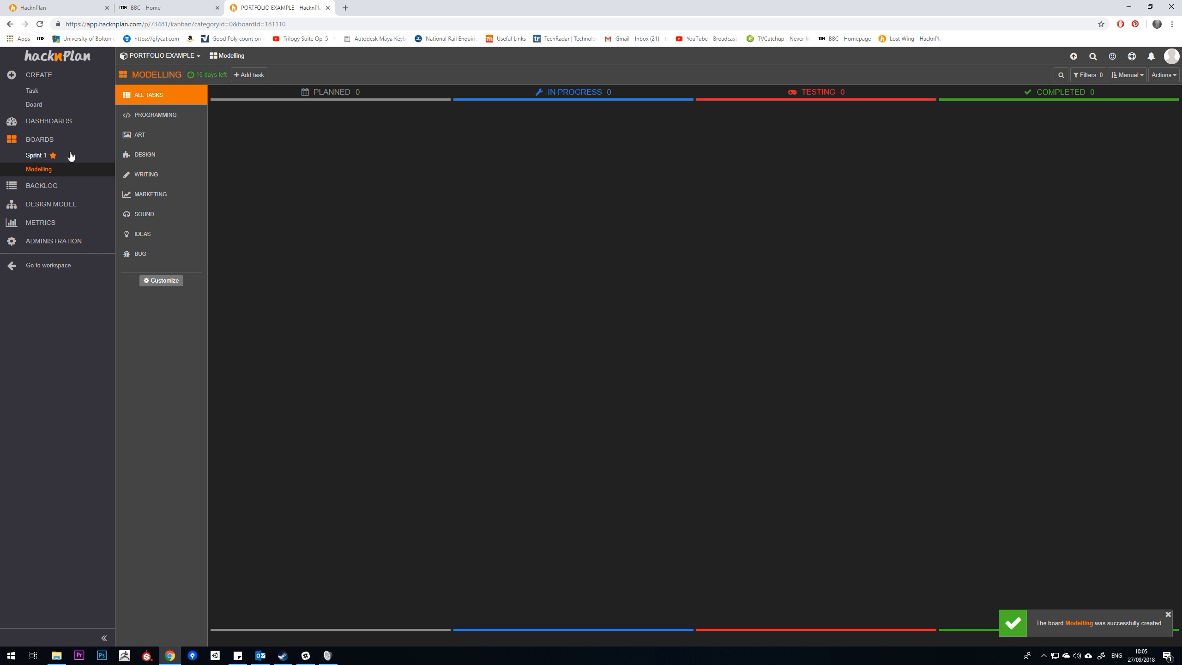
Step: Start a new board named Unwrapping with a start date of October 15, 2018
left_click(36, 104)
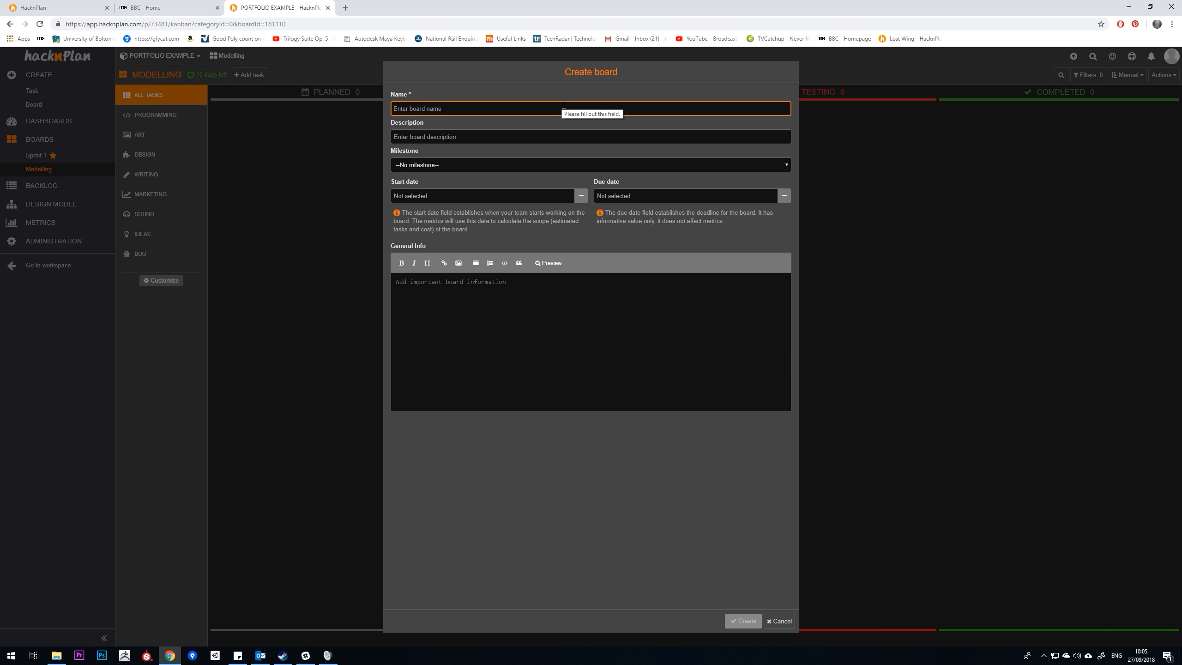
type("Unwrpp")
key("BackSpace")
type("a")
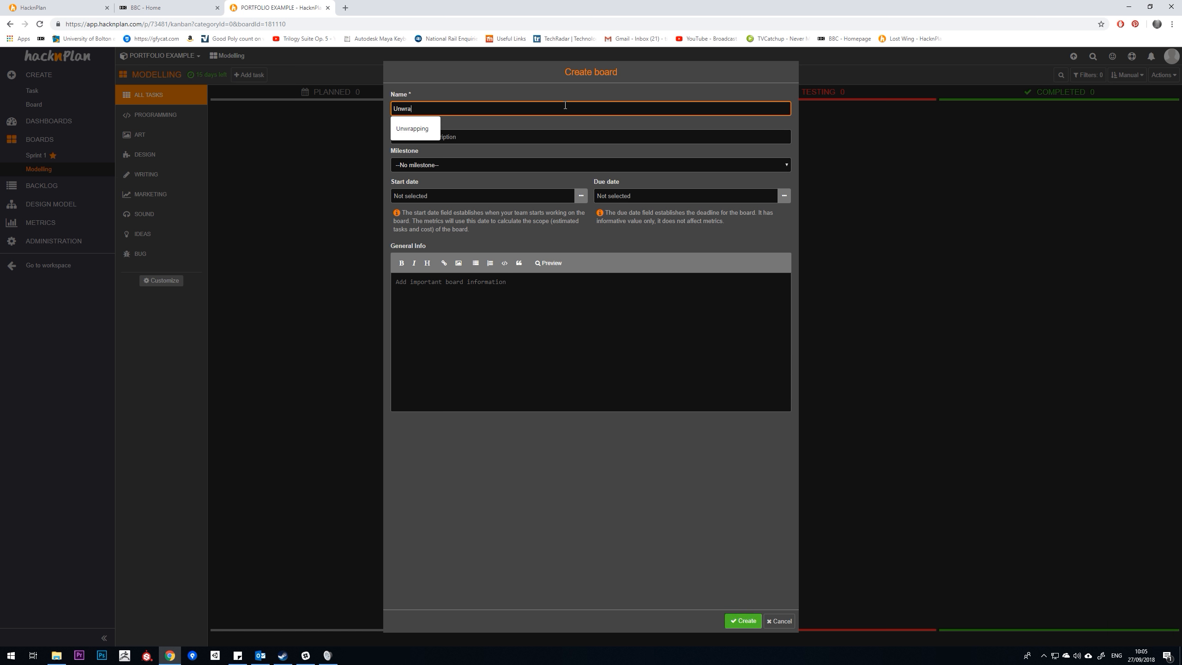
left_click(424, 126)
left_click(581, 197)
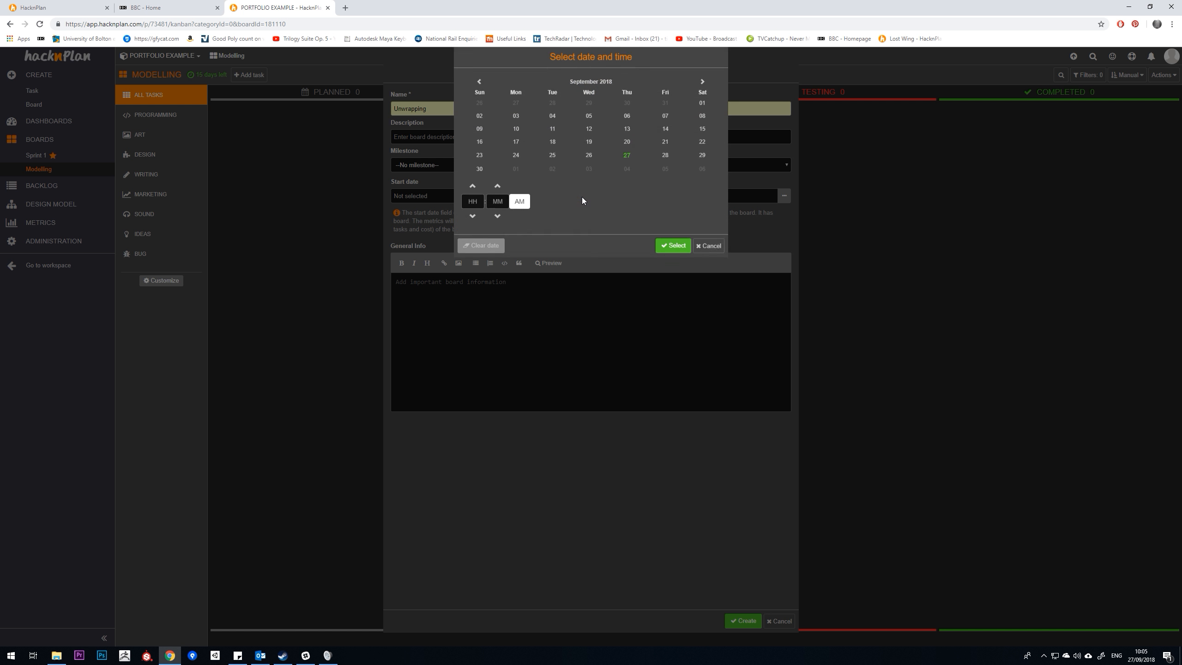
left_click(703, 98)
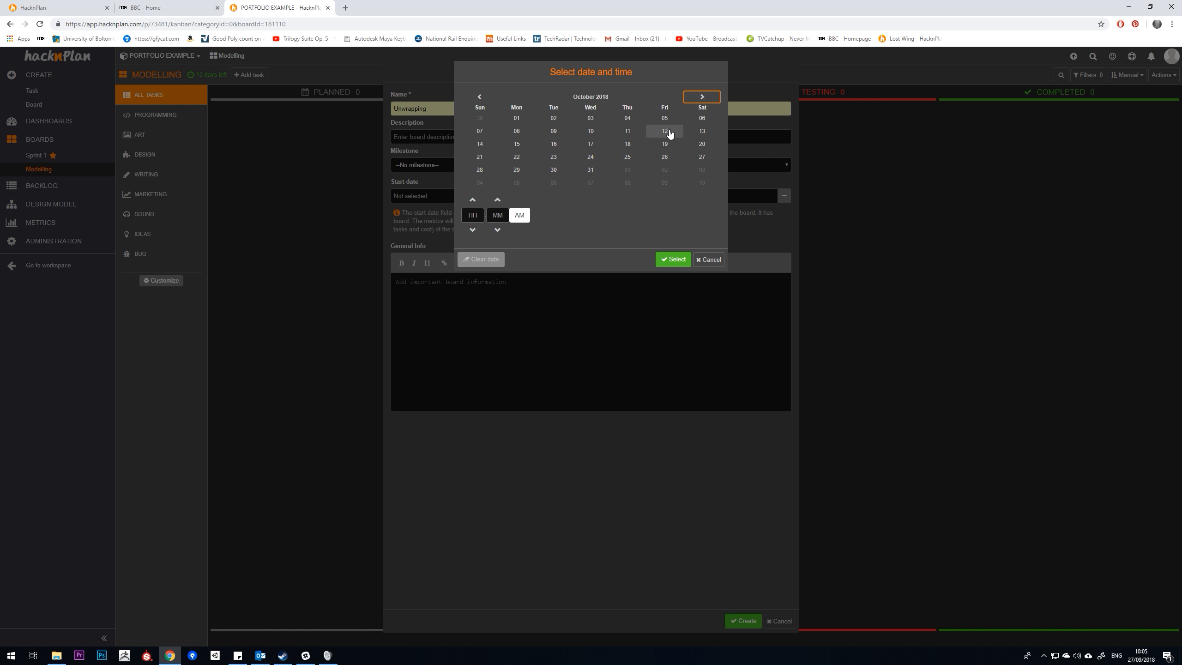
left_click(517, 145)
left_click(670, 260)
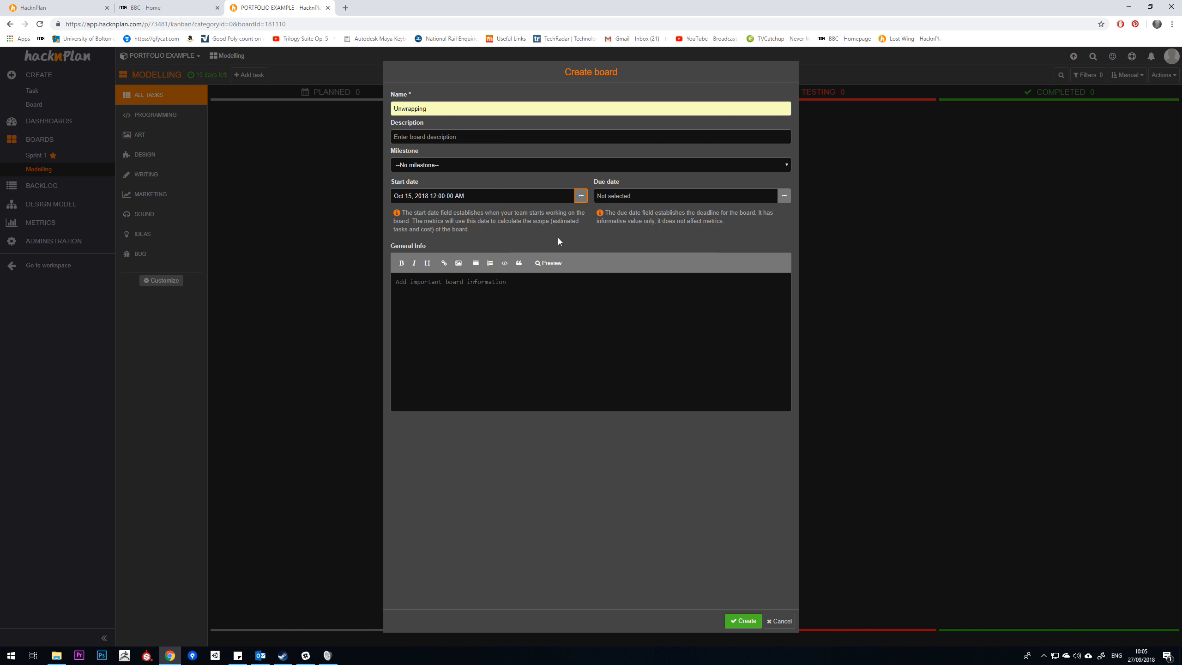
Step: Set the Unwrapping board's due date to October 18, 2018 and create the board
left_click(786, 196)
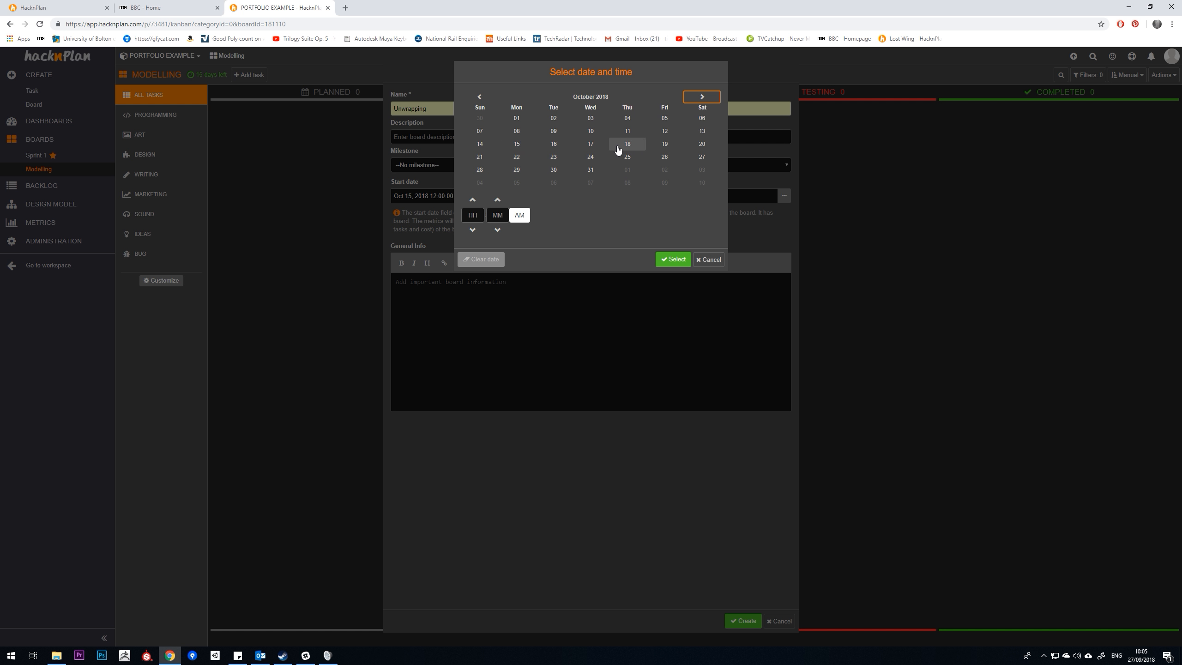
left_click(596, 146)
left_click(630, 146)
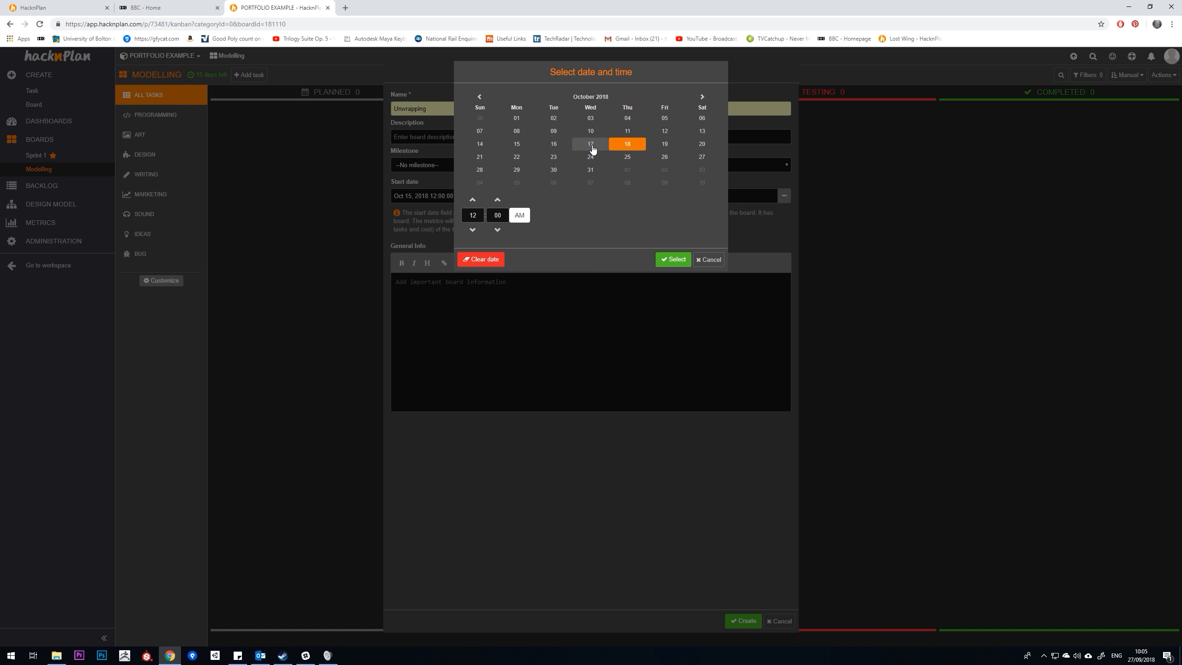
left_click(672, 261)
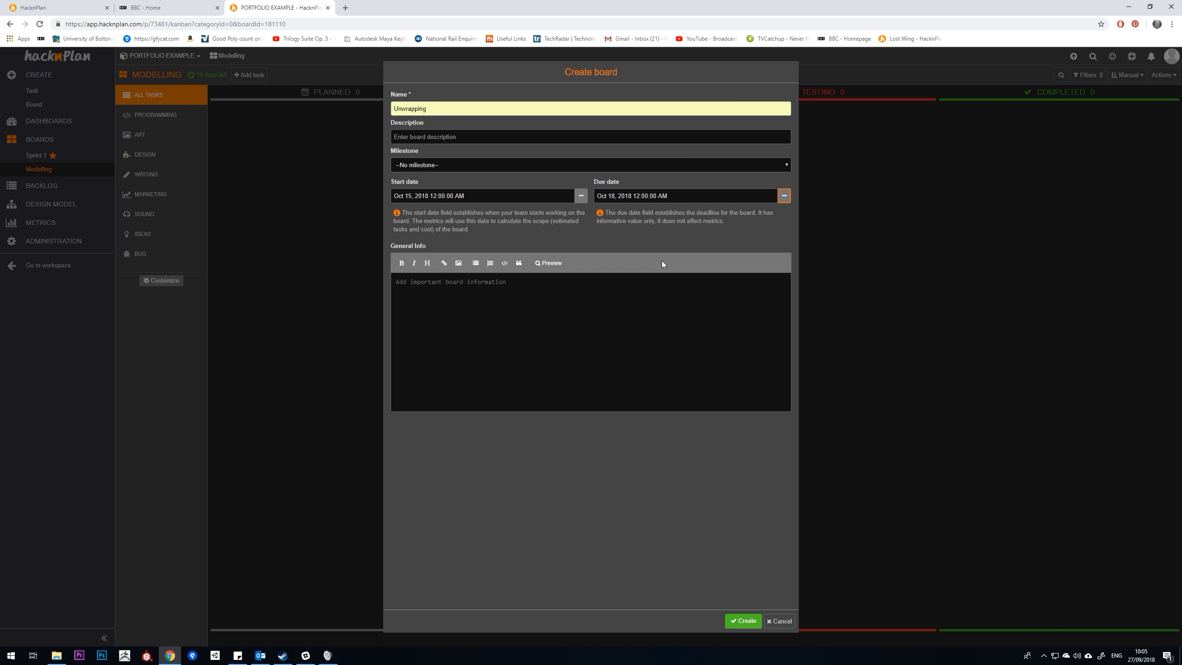
left_click(746, 621)
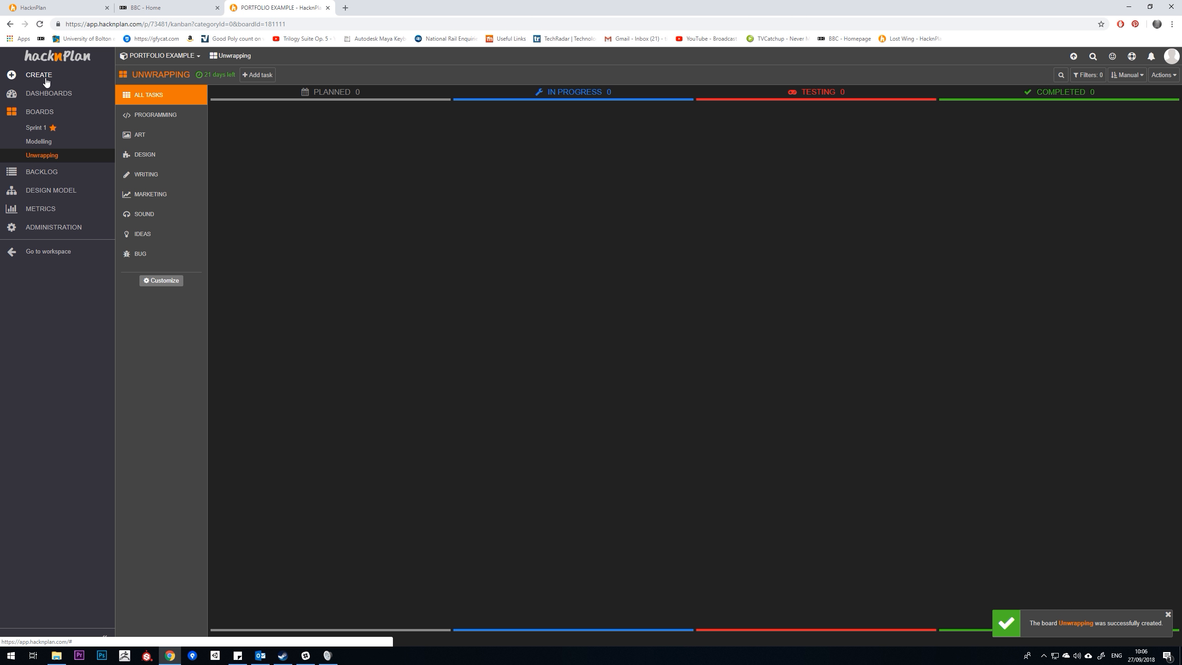
Step: Start a new board named Texturing with a start date of October 19, 2018
left_click(35, 104)
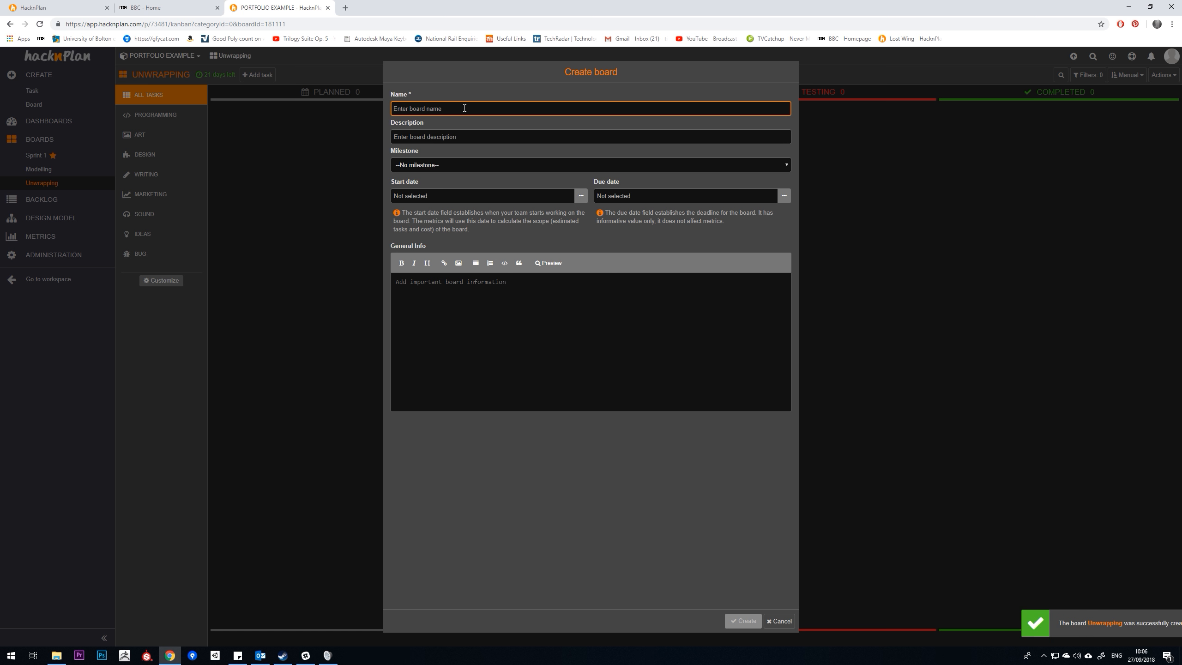
type("Textur")
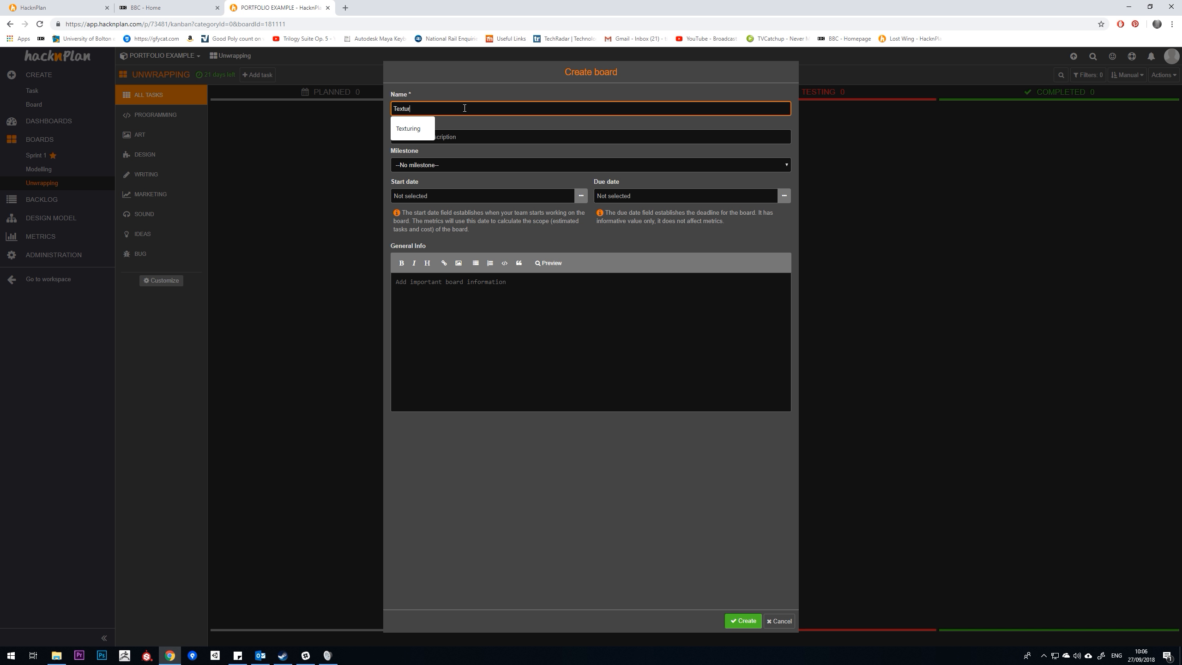
type("ing")
left_click(425, 130)
left_click(581, 196)
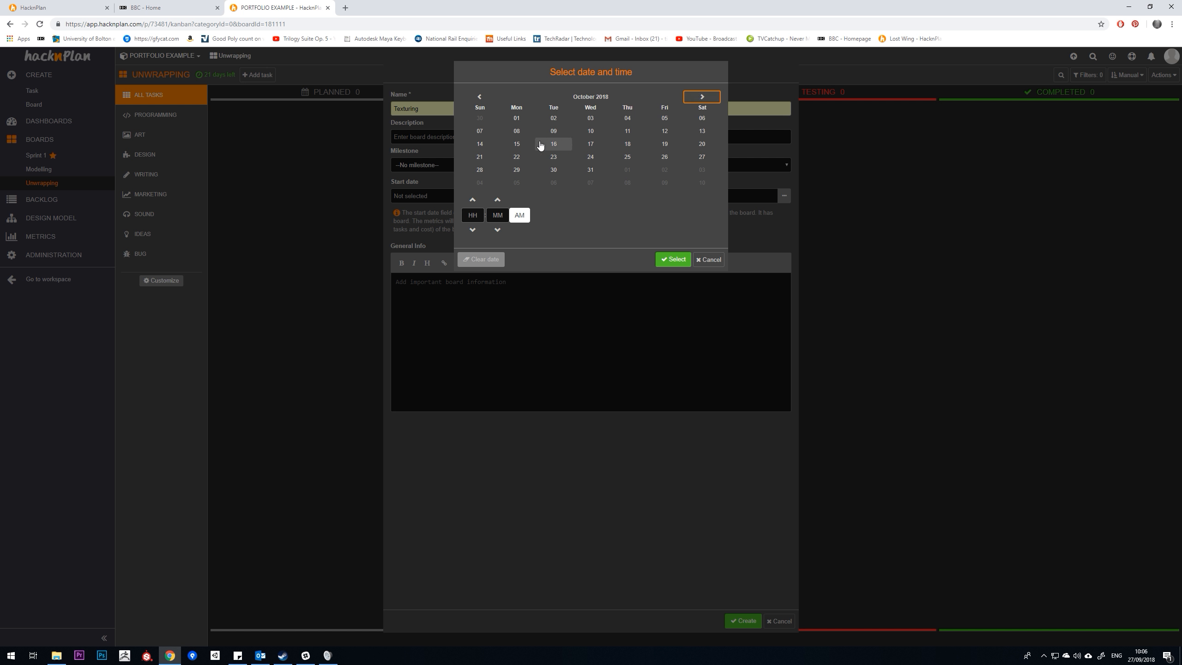
left_click(663, 149)
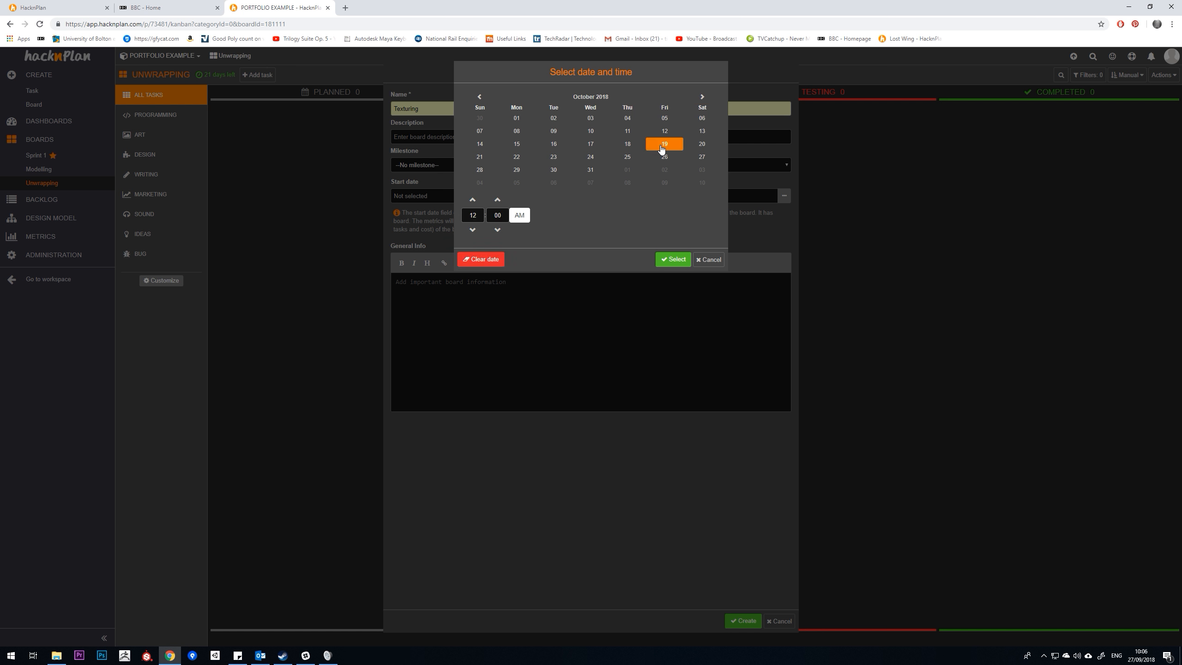
left_click(675, 260)
Step: Set the Texturing board's due date to October 26, 2018 and create the board
left_click(783, 195)
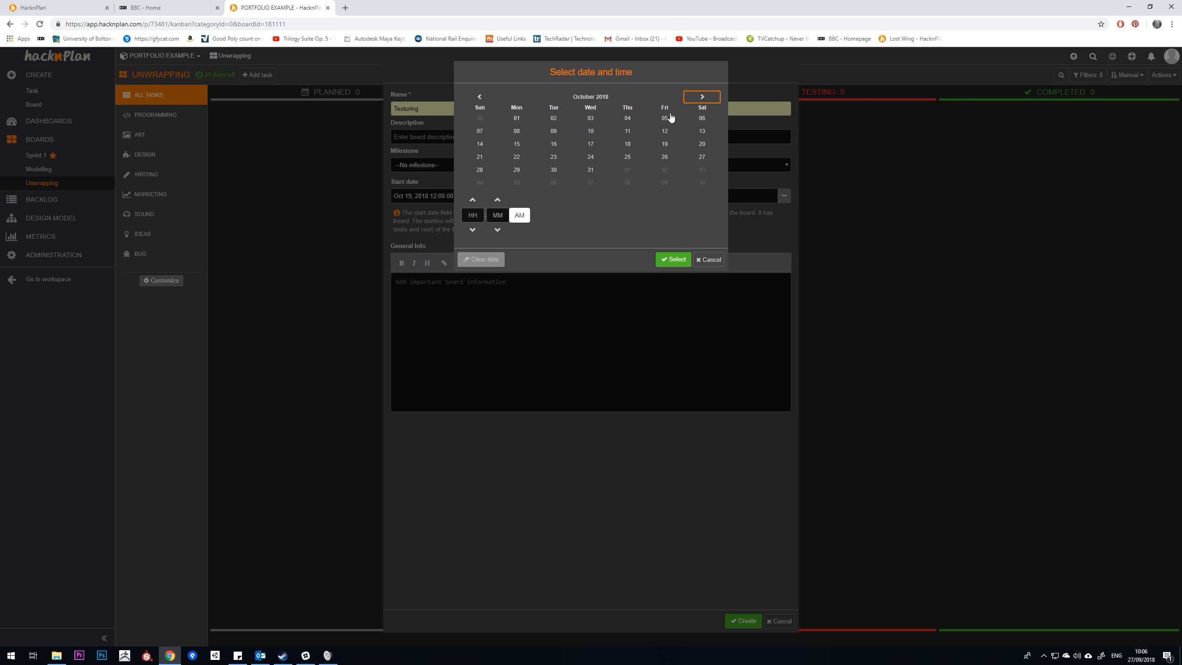
left_click(664, 158)
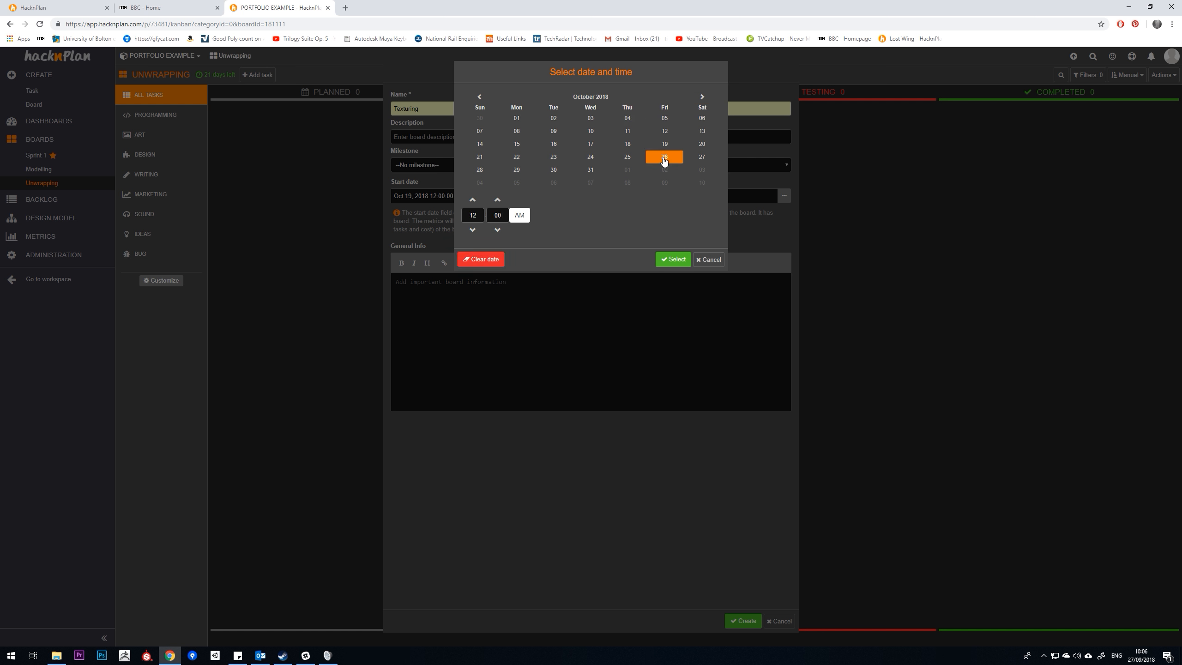
left_click(674, 260)
left_click(740, 622)
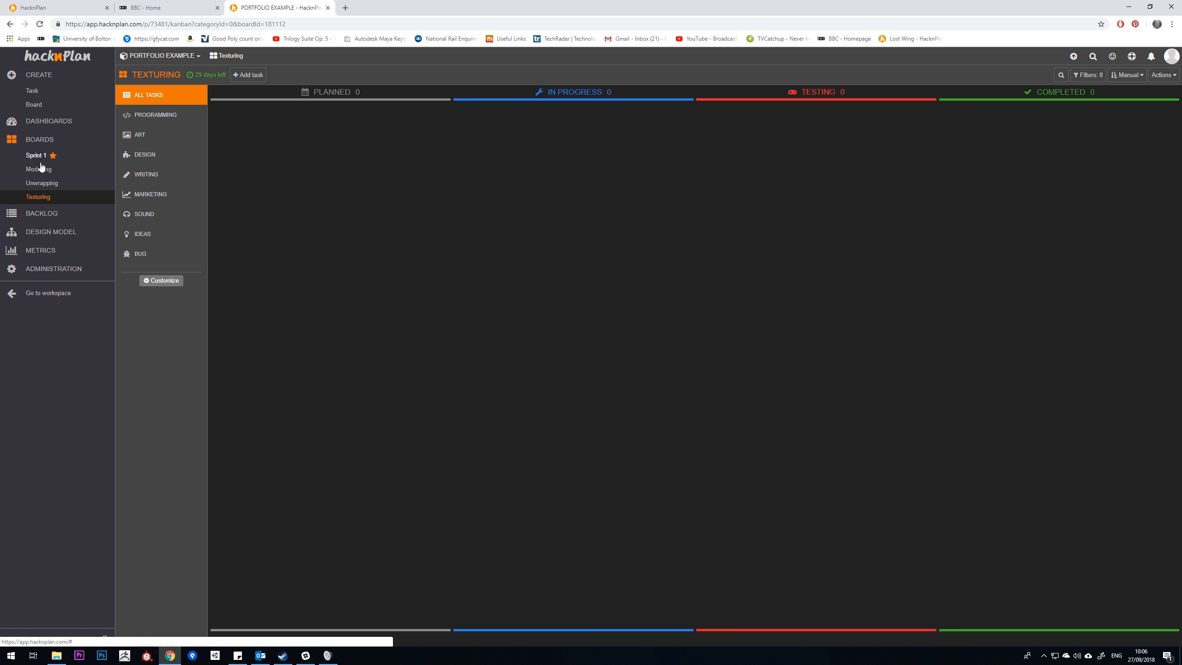
Step: Go from the project dashboard to board management and delete the default Sprint 1 board, confirming with the word DELETE
left_click(44, 122)
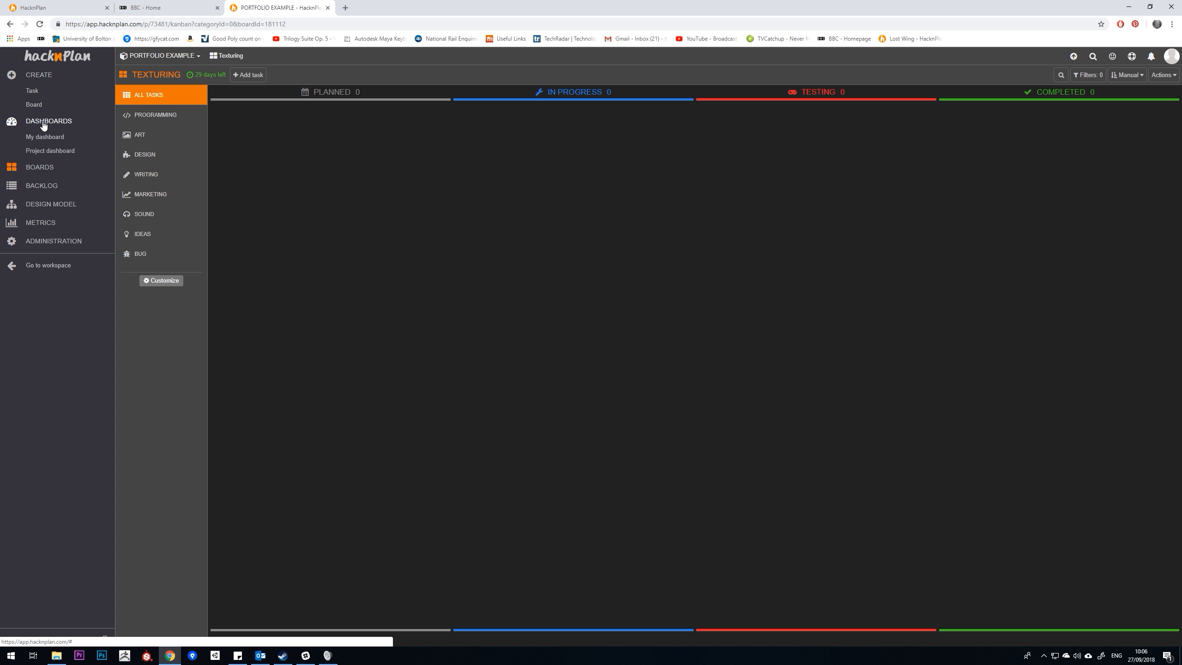
left_click(48, 151)
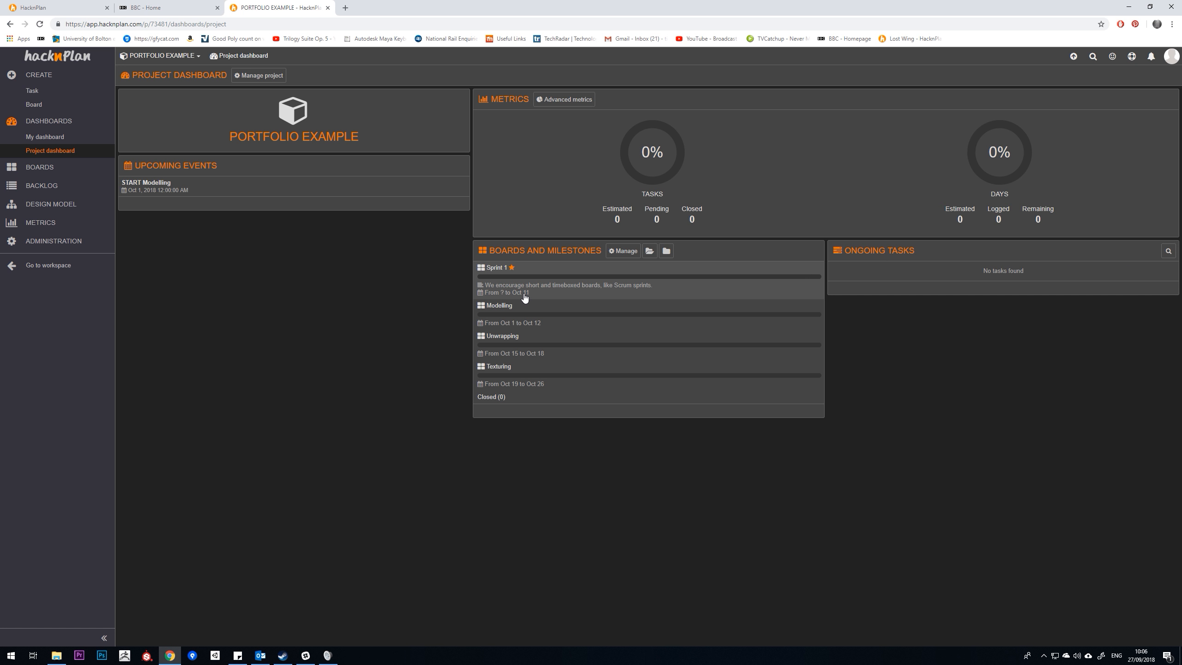
left_click(623, 251)
left_click(814, 103)
left_click(775, 150)
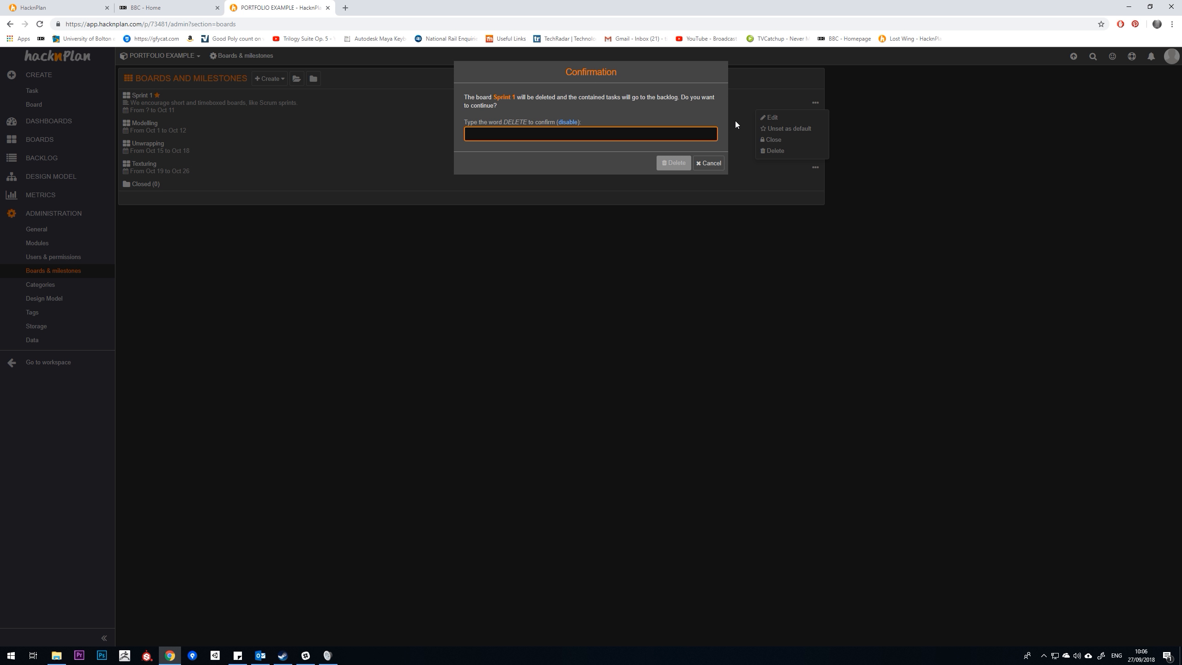
type("DELETE")
left_click(682, 167)
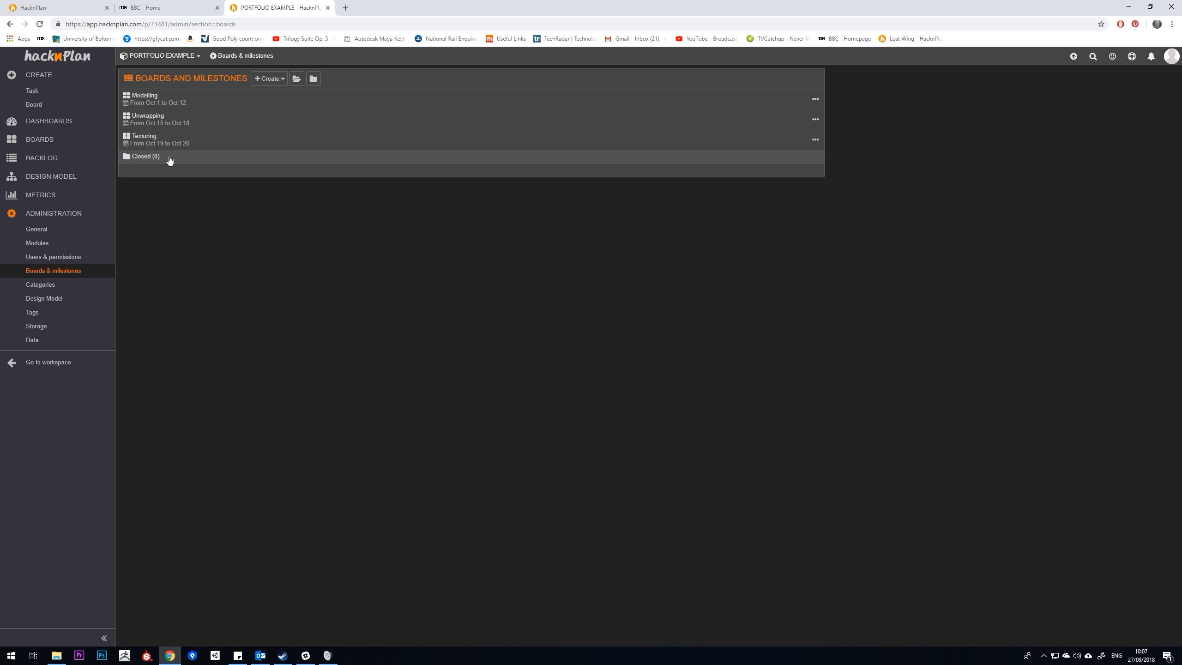
Step: Start a new milestone named INTERVIW
left_click(268, 80)
left_click(267, 107)
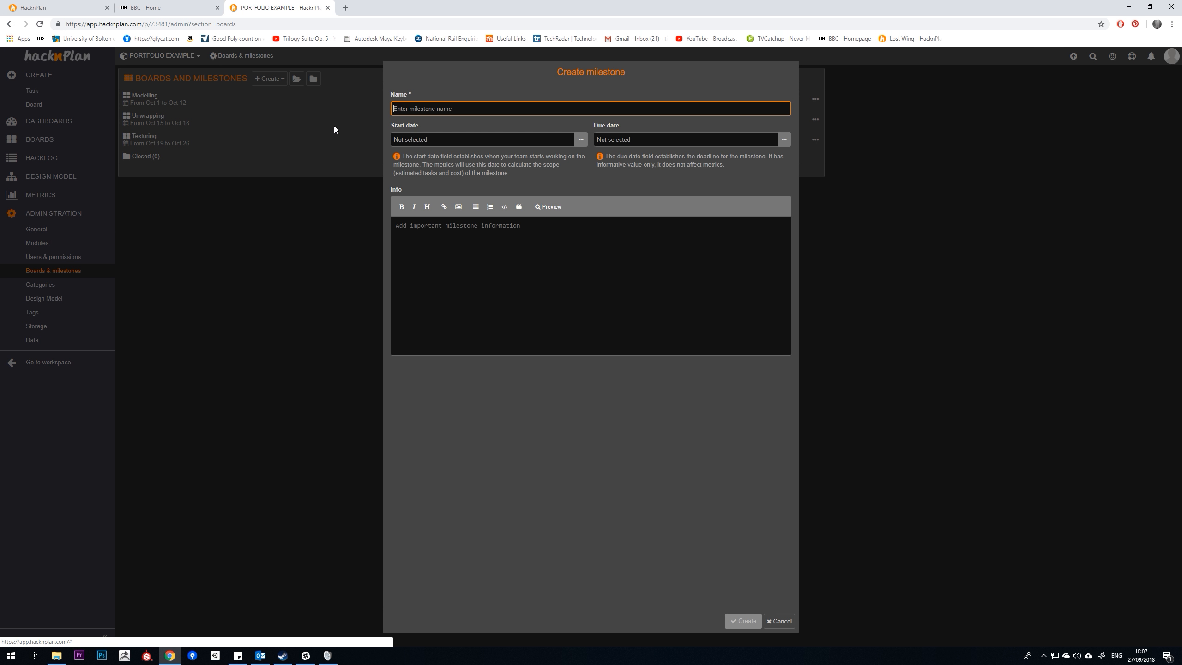
type("M")
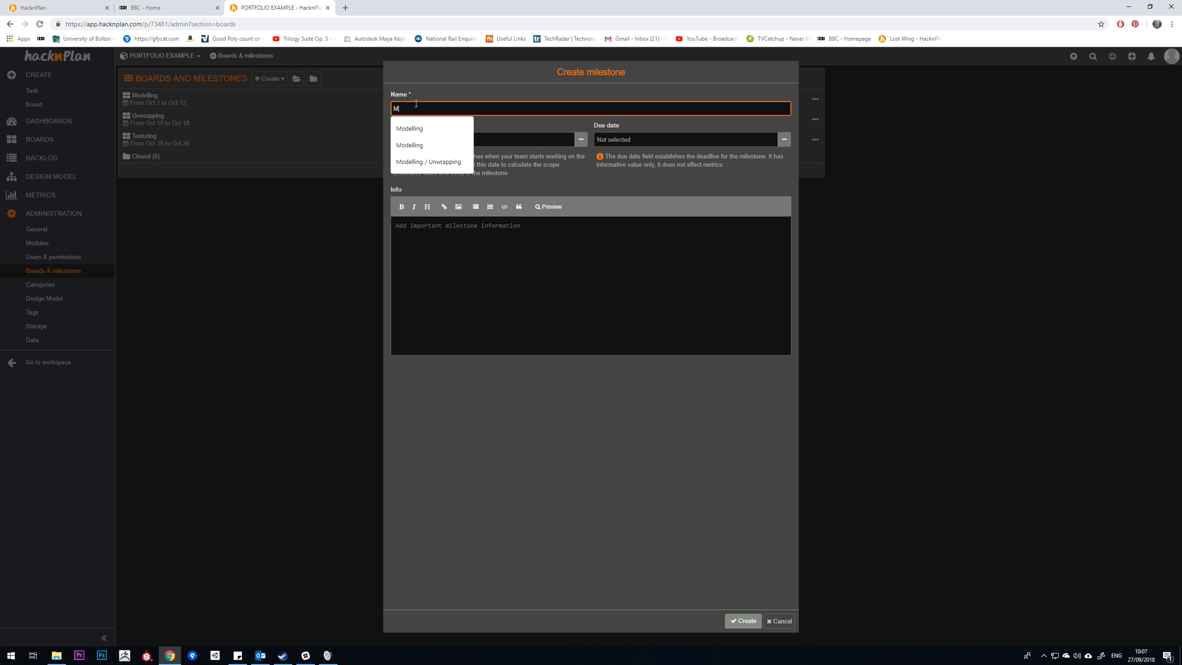
key("BackSpace")
type("INTERVIW")
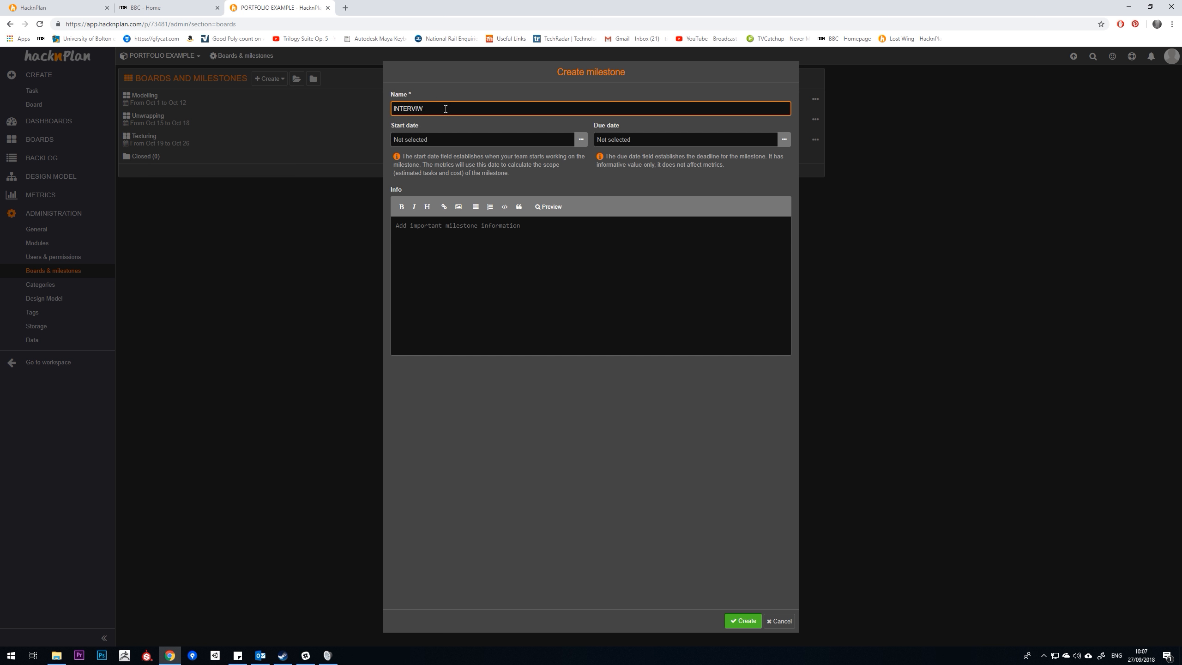
Step: Set the milestone's start date to November 19, 2018
left_click(581, 140)
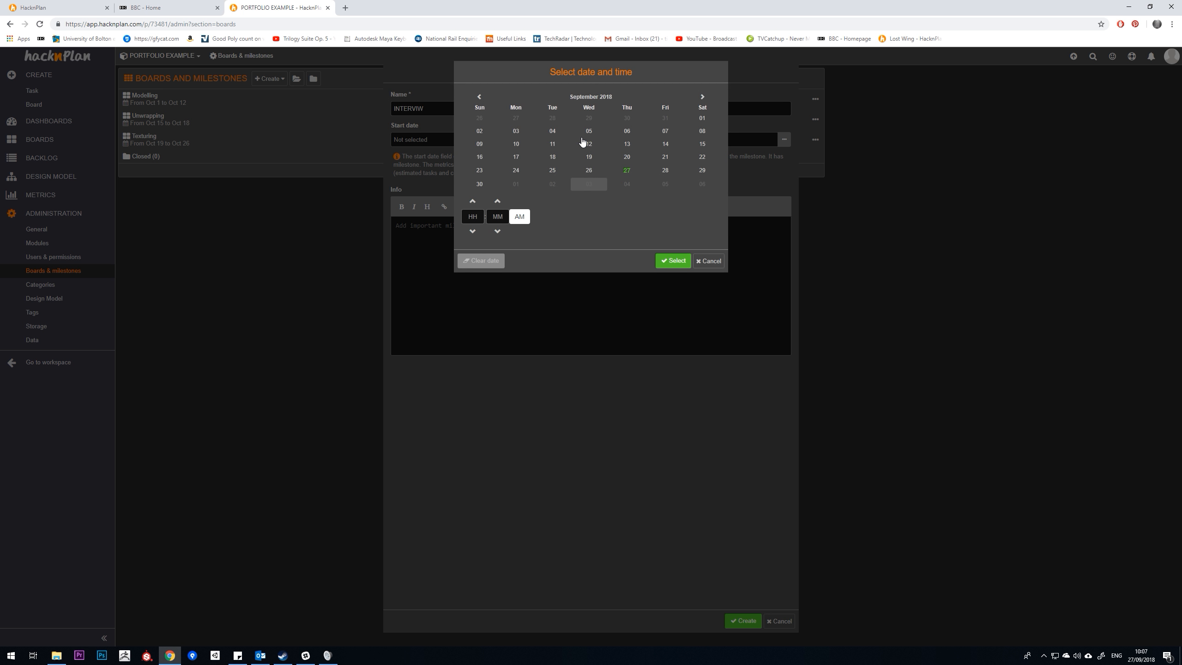
left_click(702, 97)
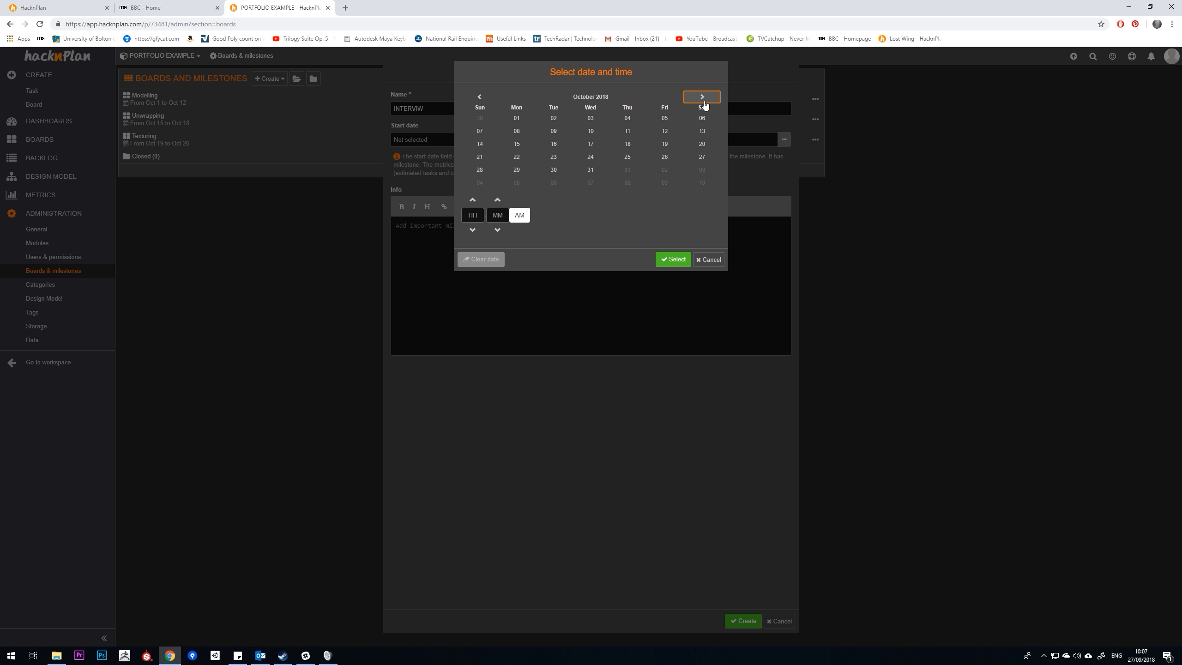
left_click(702, 97)
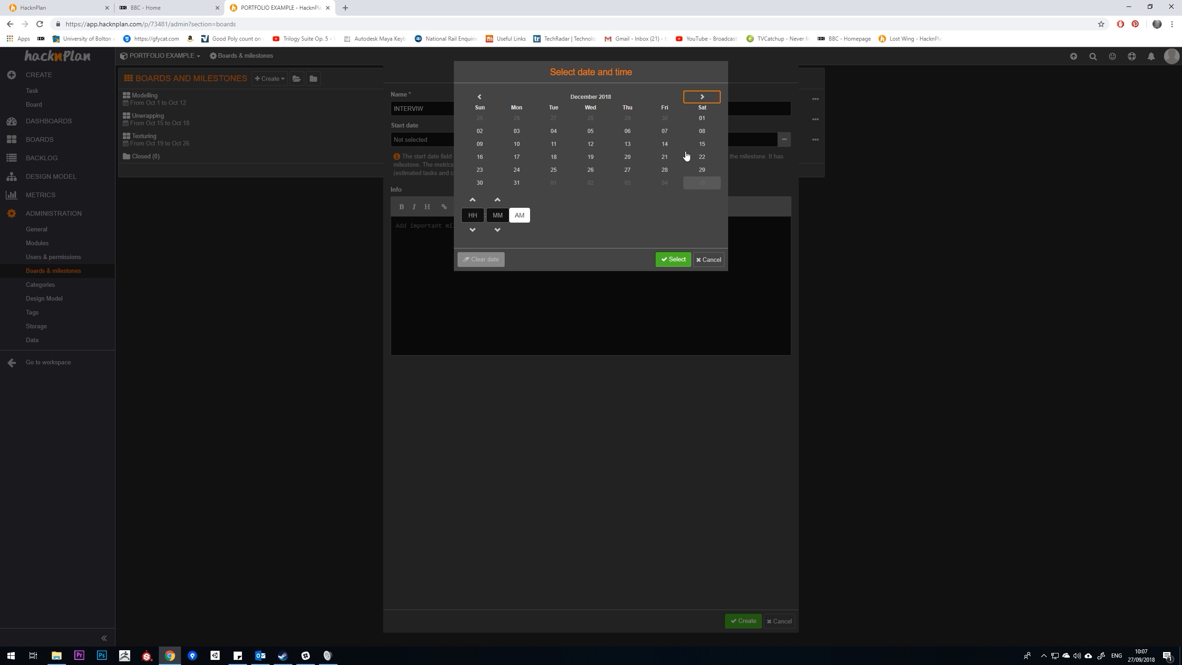
left_click(494, 100)
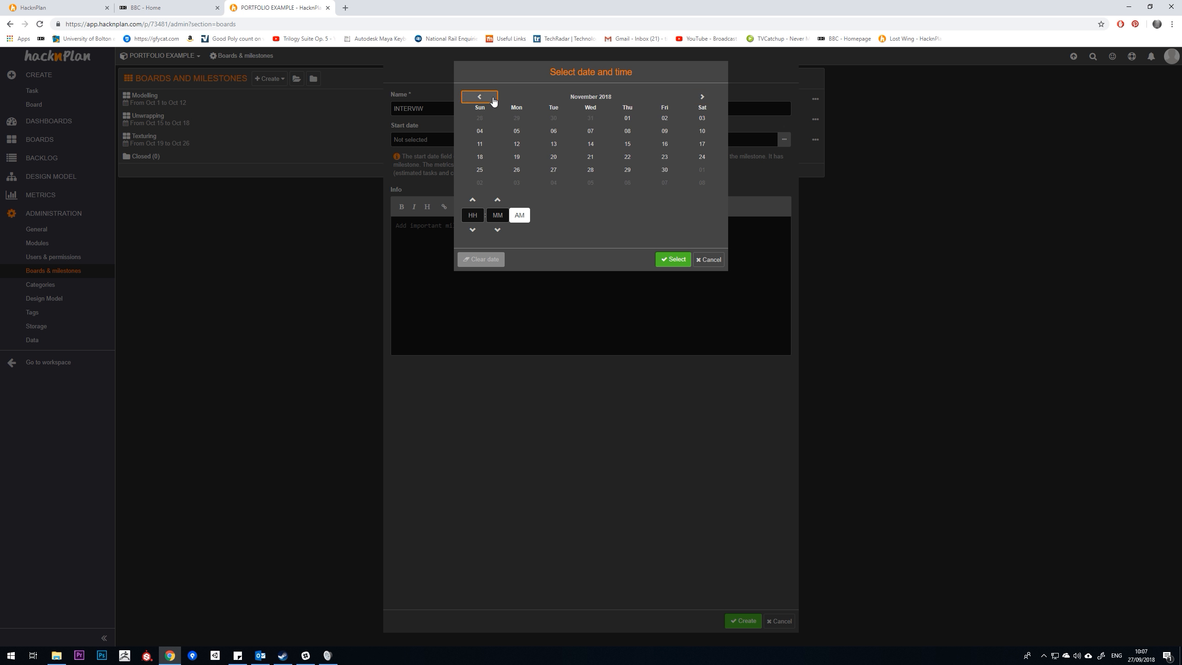
left_click(472, 100)
left_click(699, 99)
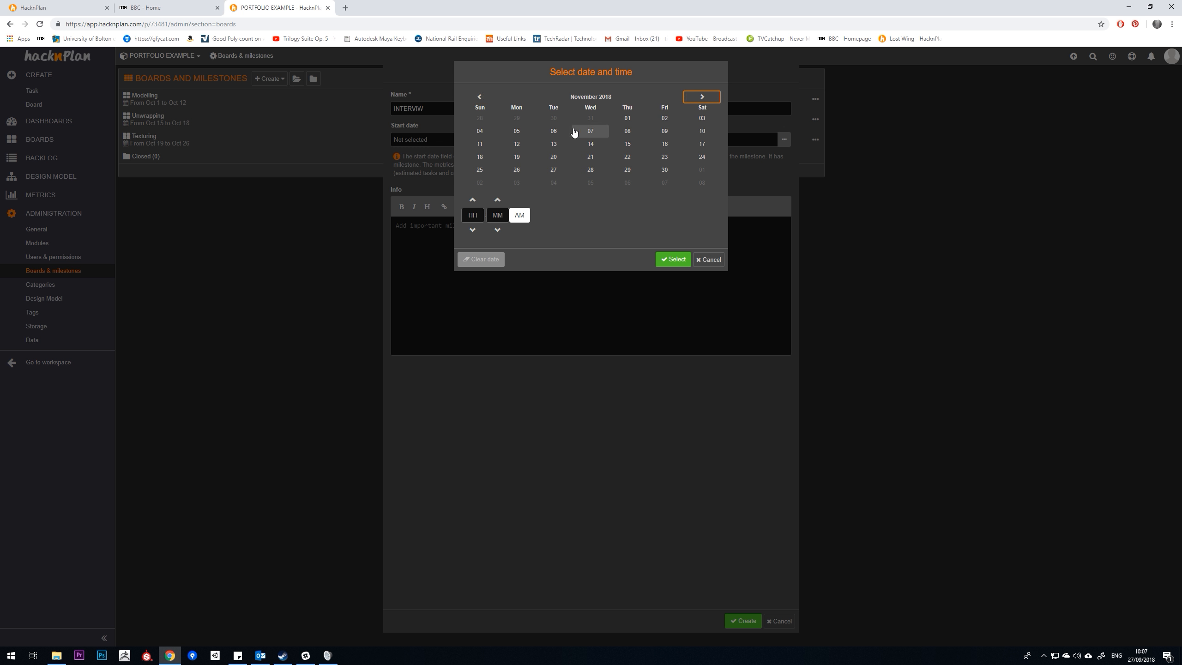
left_click(517, 158)
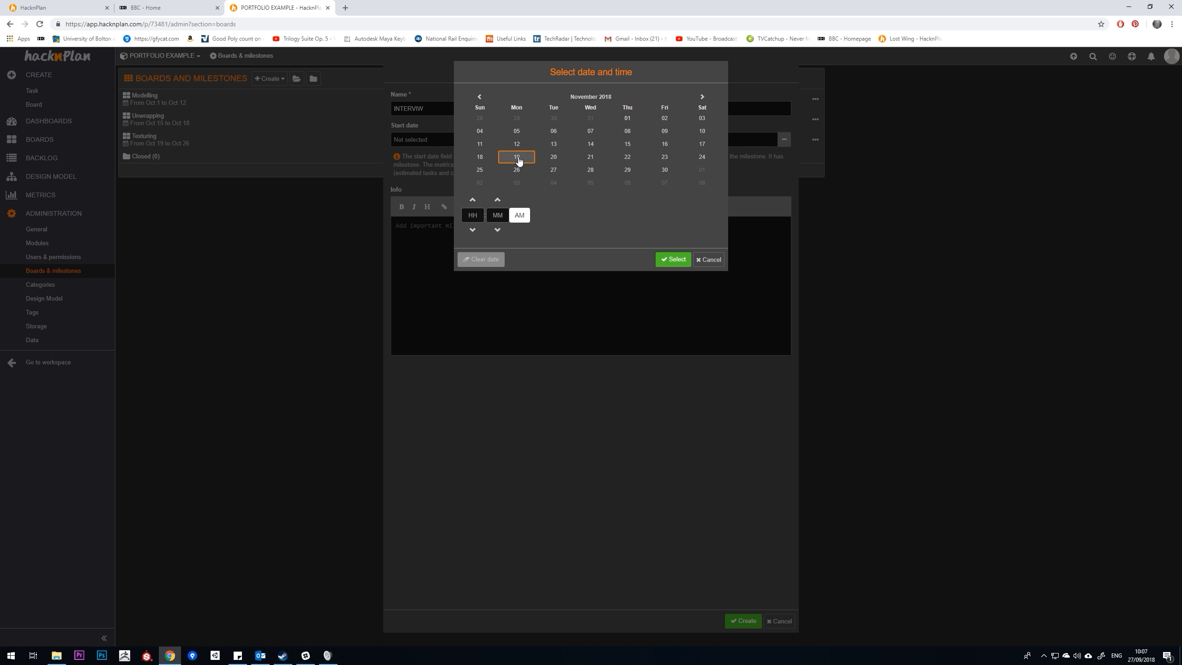
left_click(666, 259)
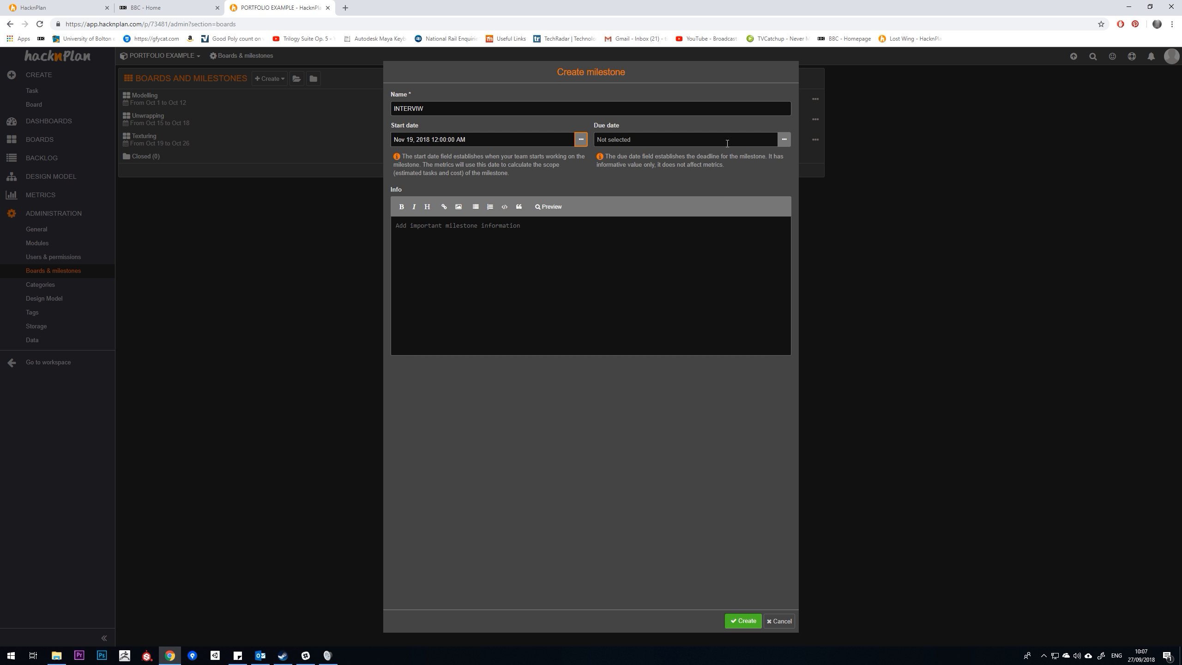
Step: Set the milestone's due date to November 19, 2018 and create the milestone
left_click(783, 140)
left_click(701, 97)
left_click(517, 157)
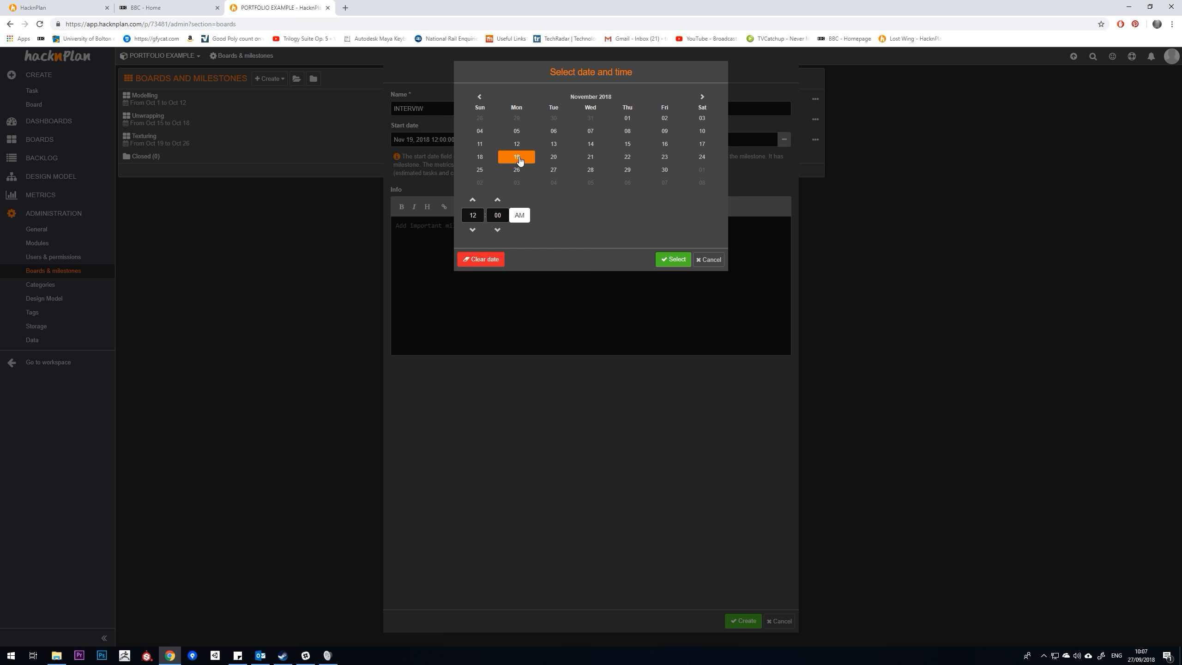
left_click(664, 261)
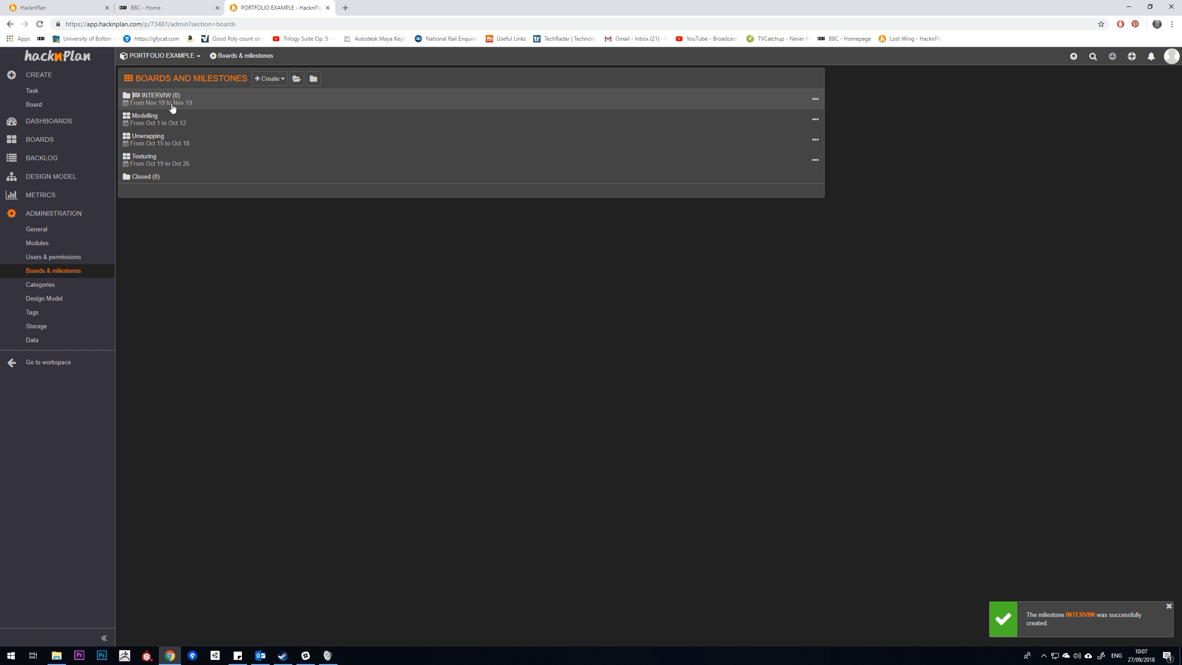
Step: Correct the milestone's name to INTERVIEW and save the update
left_click(815, 99)
left_click(768, 113)
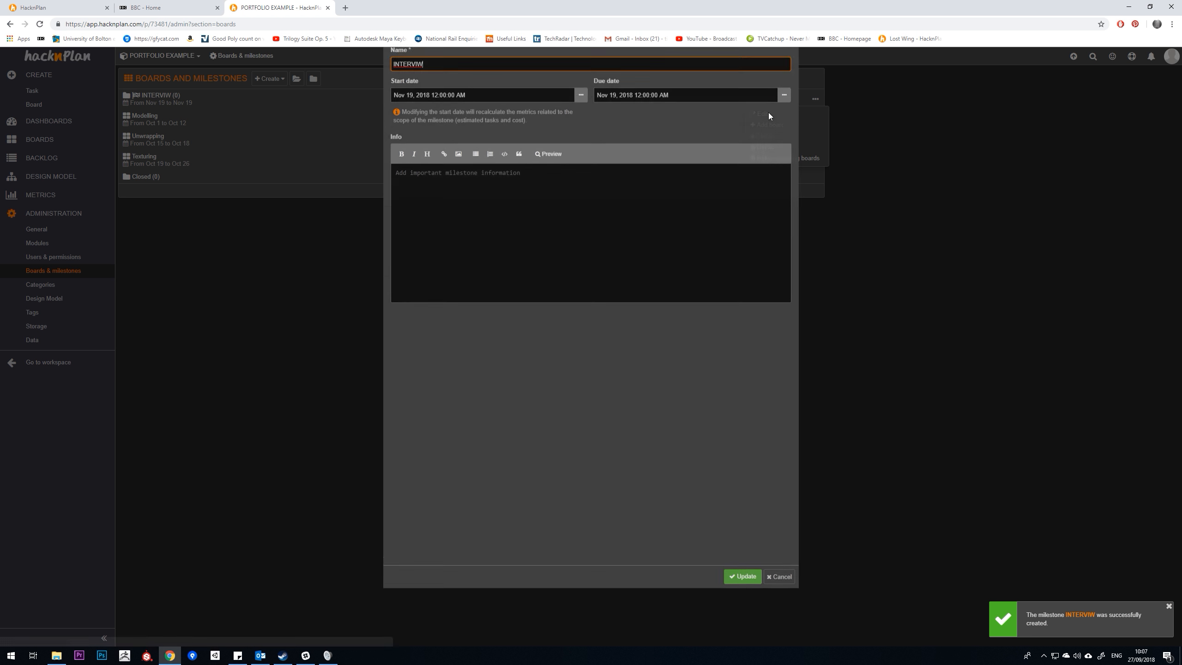
type("E")
left_click(742, 620)
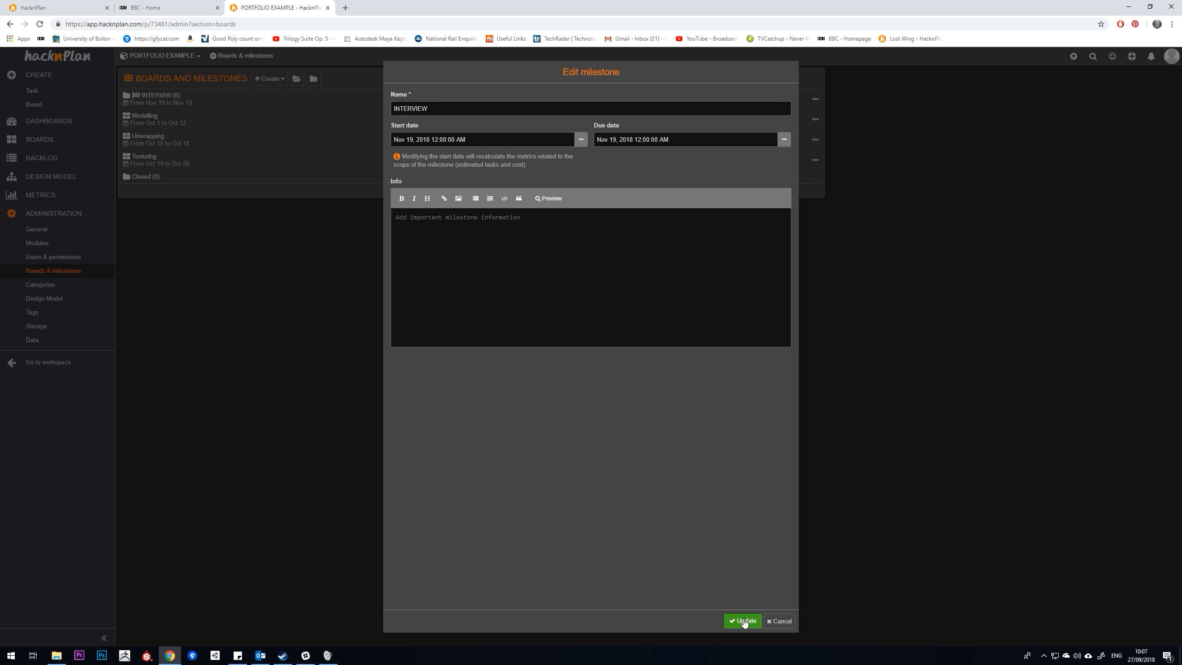
left_click_drag(164, 138, 159, 167)
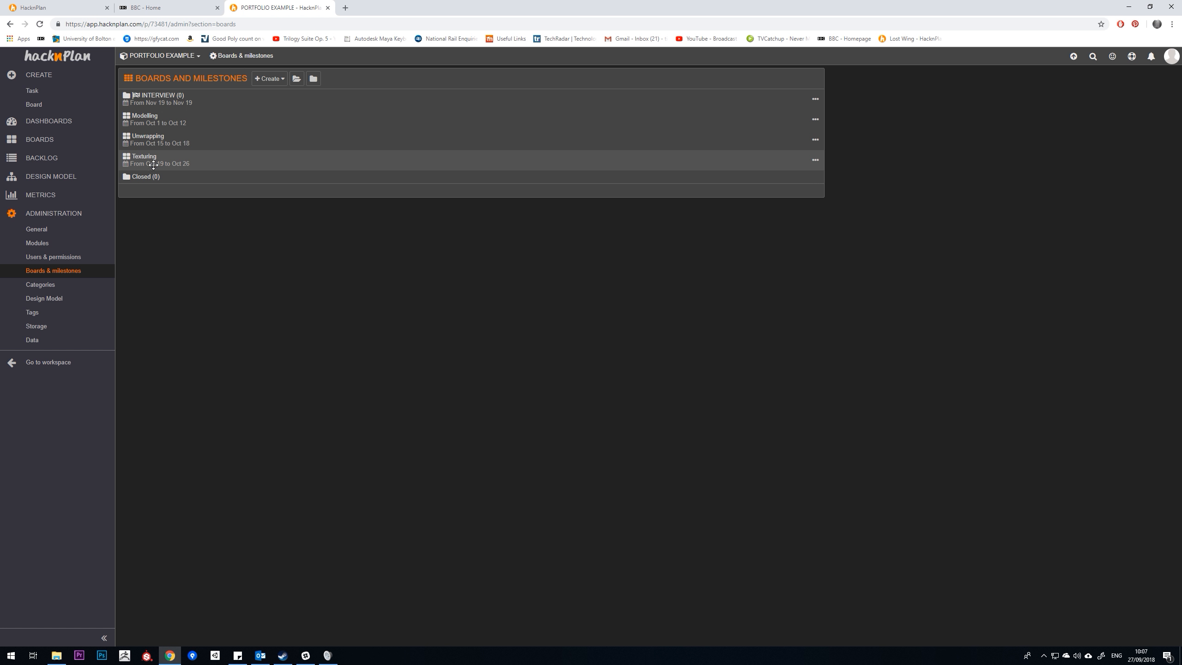
Step: Open the Modelling board and start a new task with the Estimated cost and Users fields shown
left_click(39, 140)
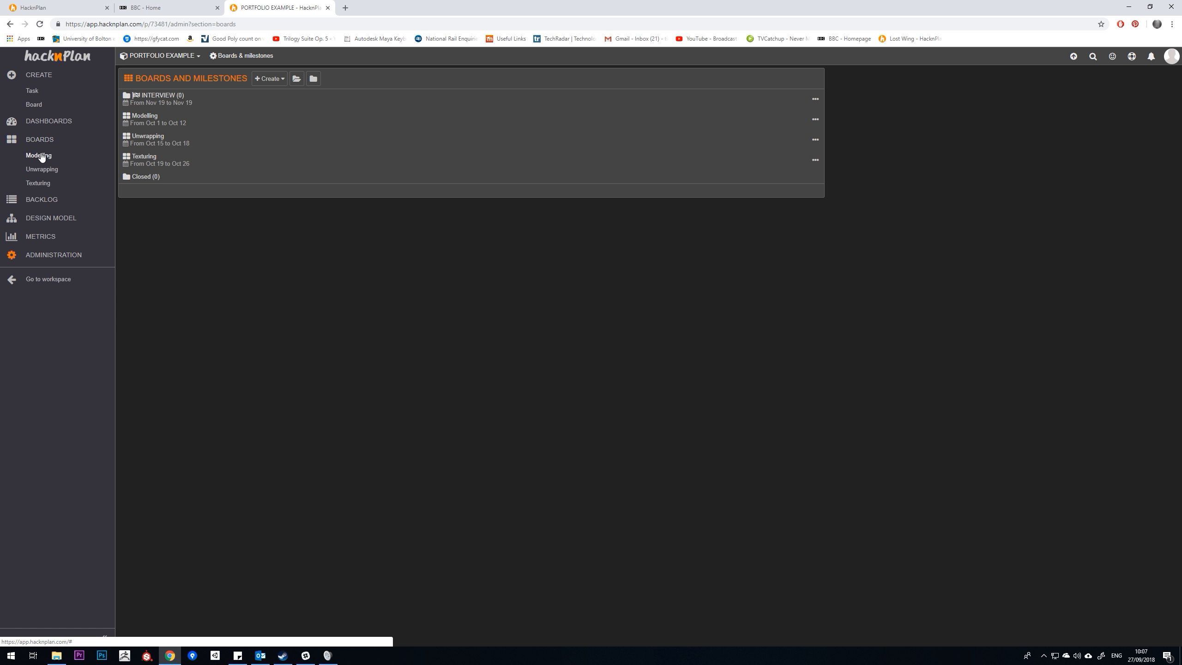
left_click(41, 156)
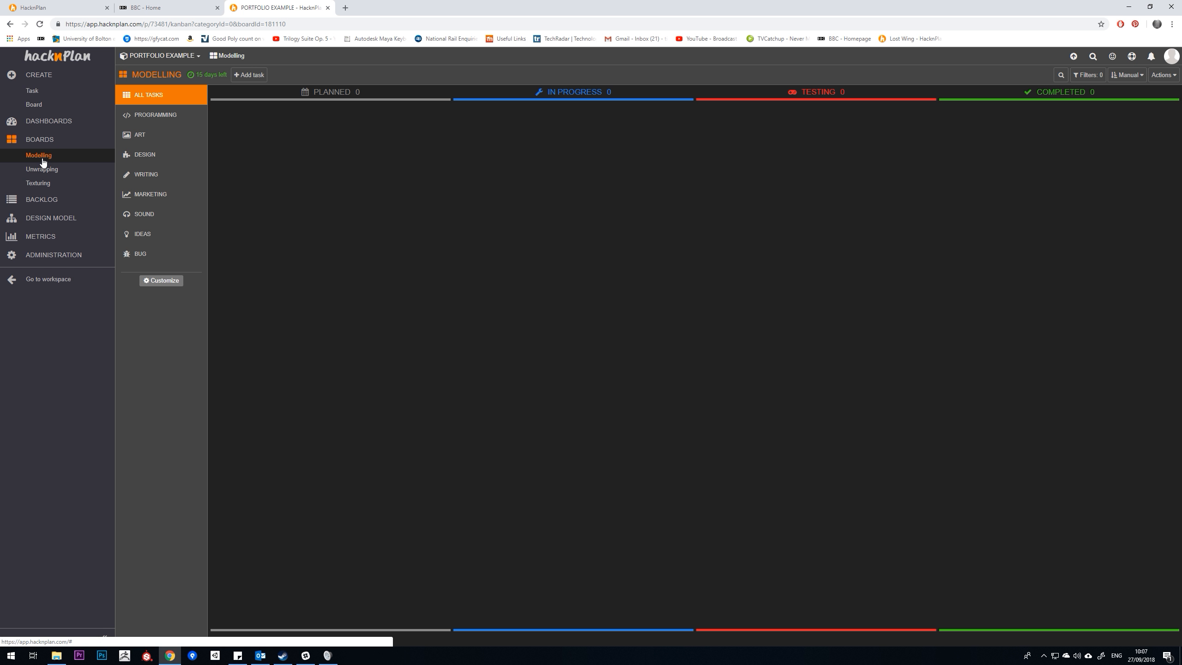
left_click(260, 79)
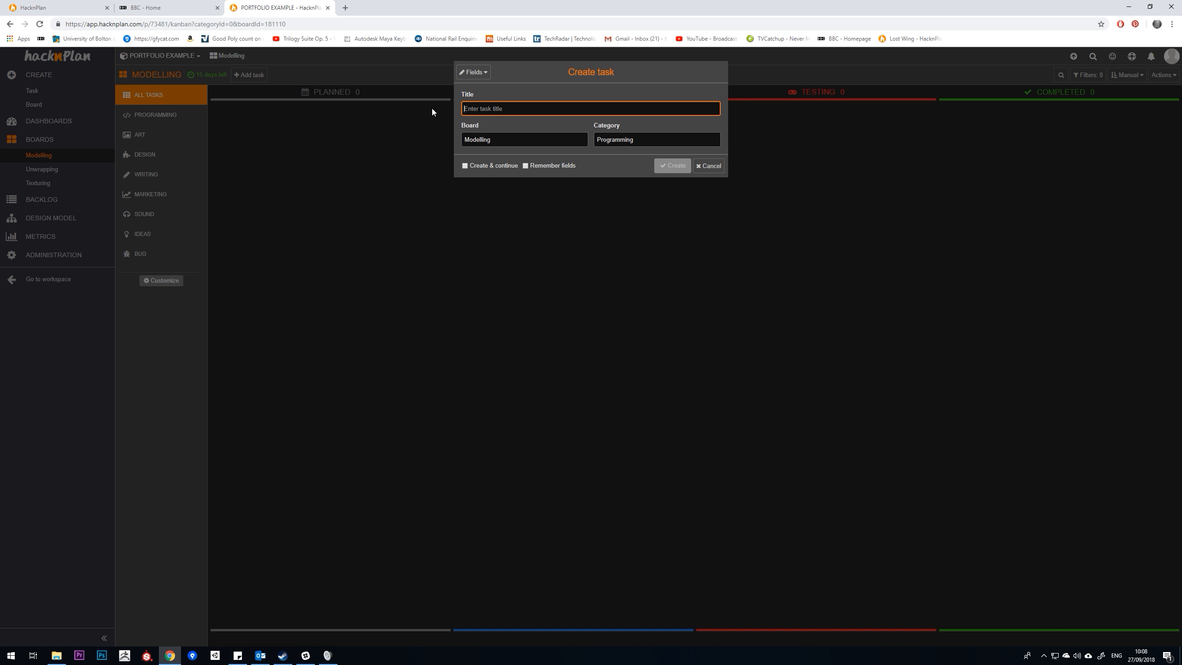
left_click(479, 73)
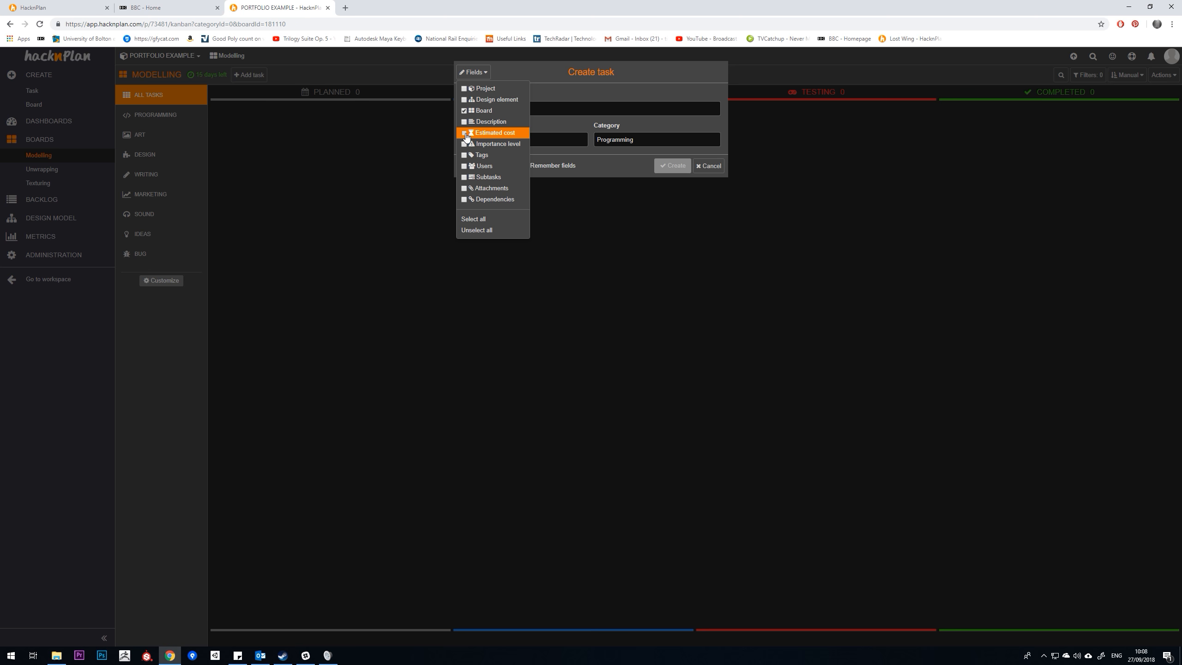
left_click(465, 135)
left_click(466, 169)
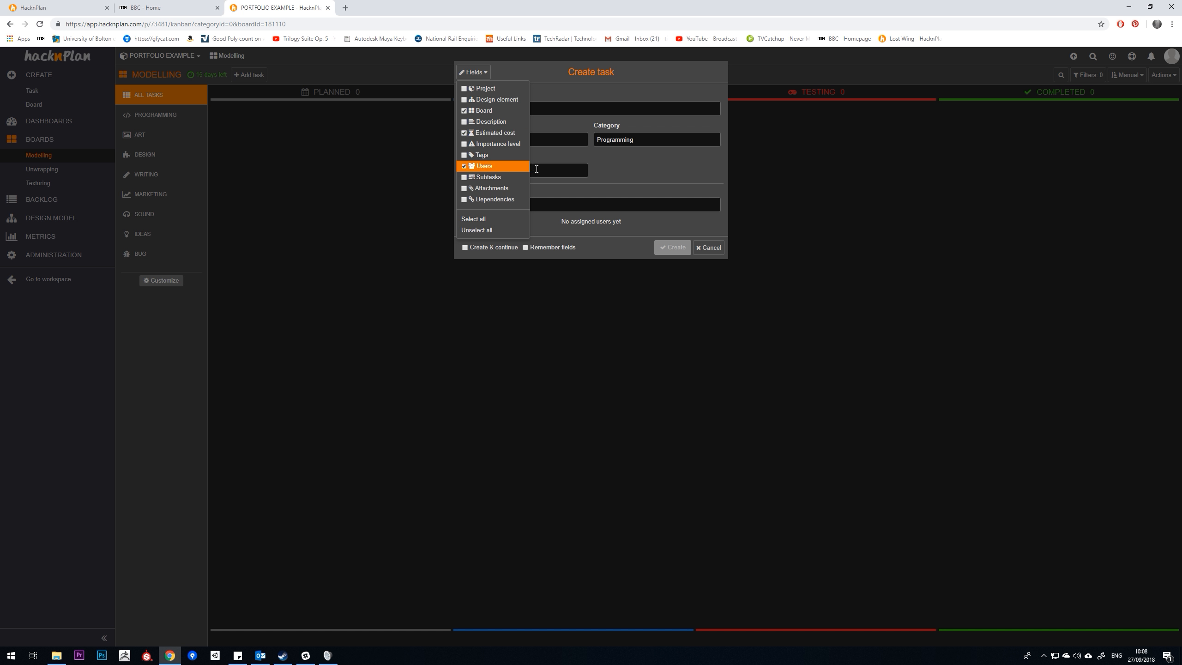
left_click(618, 168)
Step: Set the new task's category to Art and its title to Whitebox
left_click(598, 139)
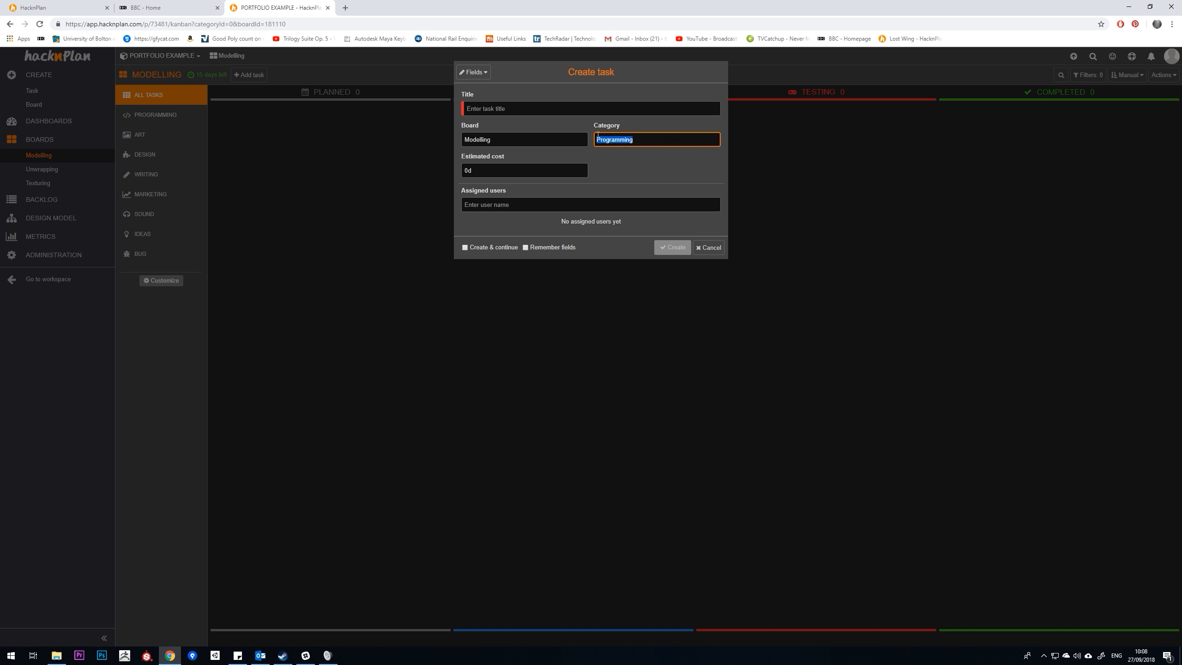
type("art")
left_click(613, 155)
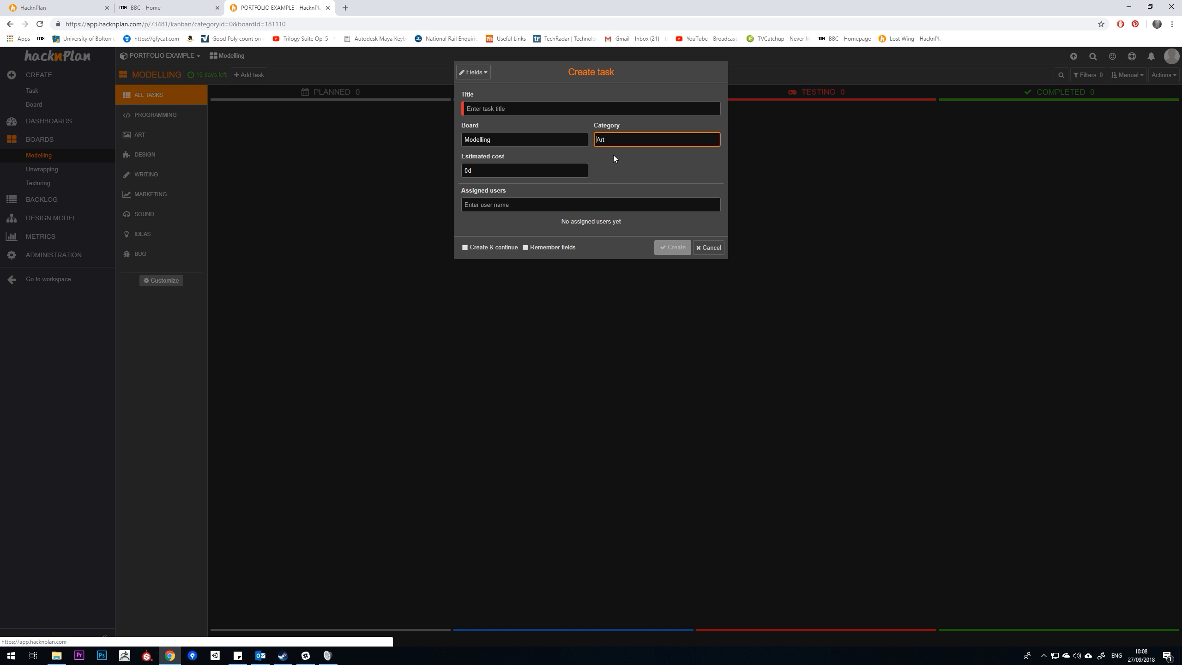
left_click(466, 170)
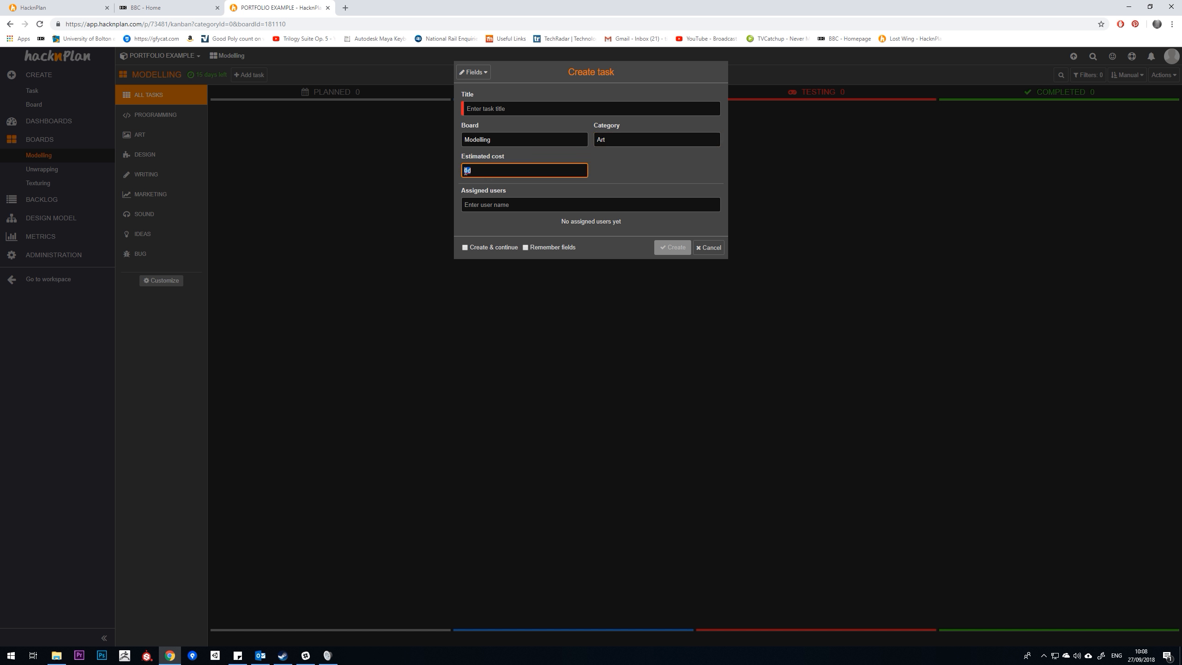
left_click(495, 109)
type("Whitebox")
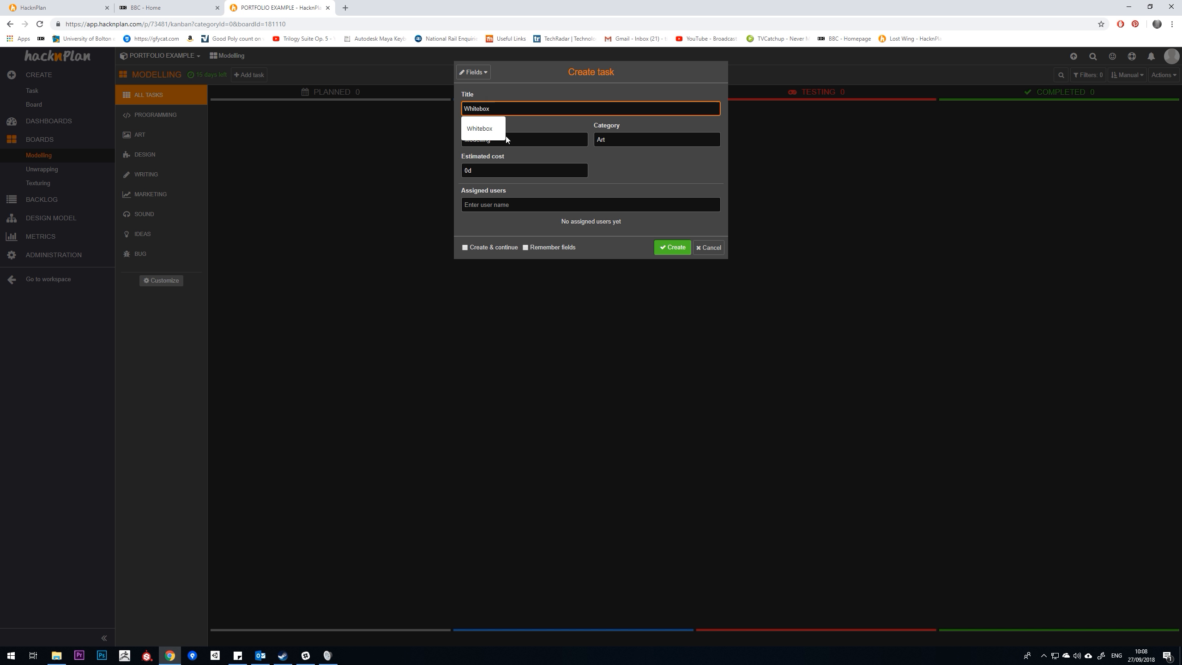
left_click(494, 130)
Step: Set the Whitebox task's estimated cost to 4h and create the task
left_click_drag(480, 170, 440, 170)
type("4")
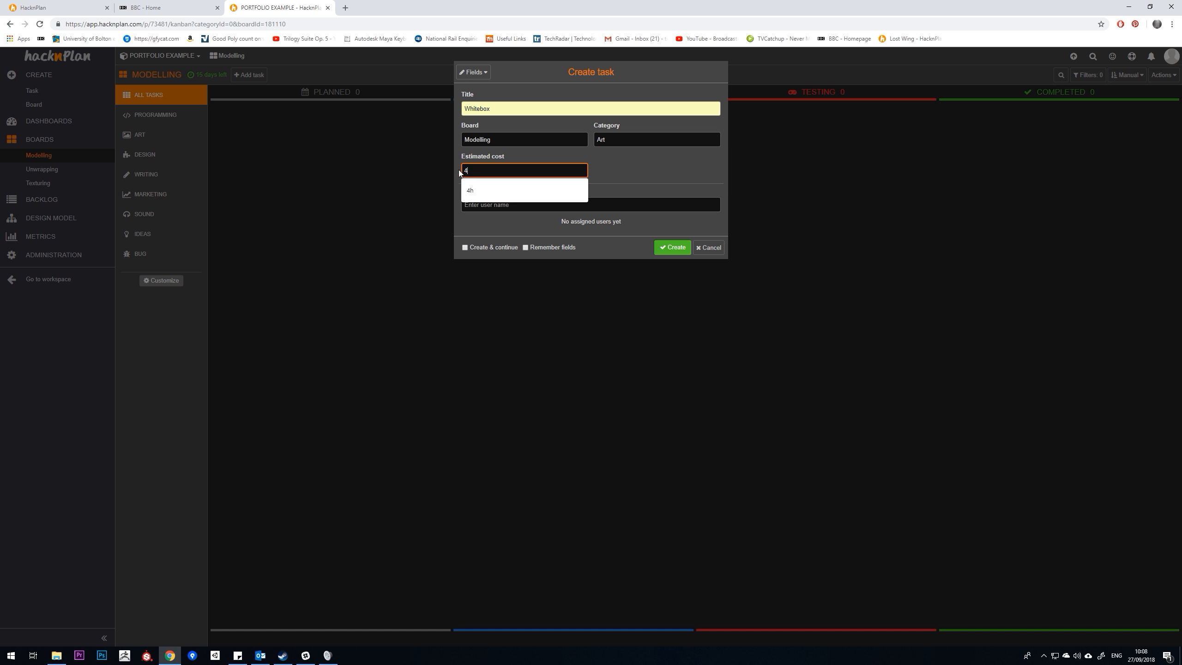
type("h")
left_click(660, 249)
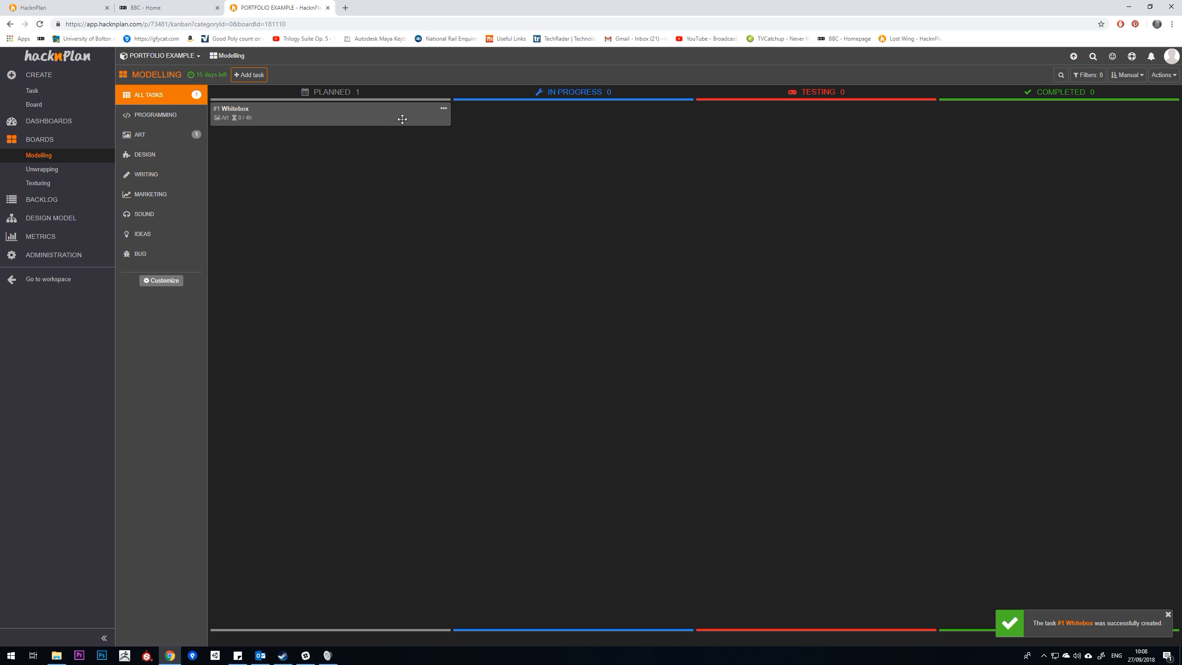
Step: Assign the project user to the Whitebox task in the Planned column
left_click(444, 109)
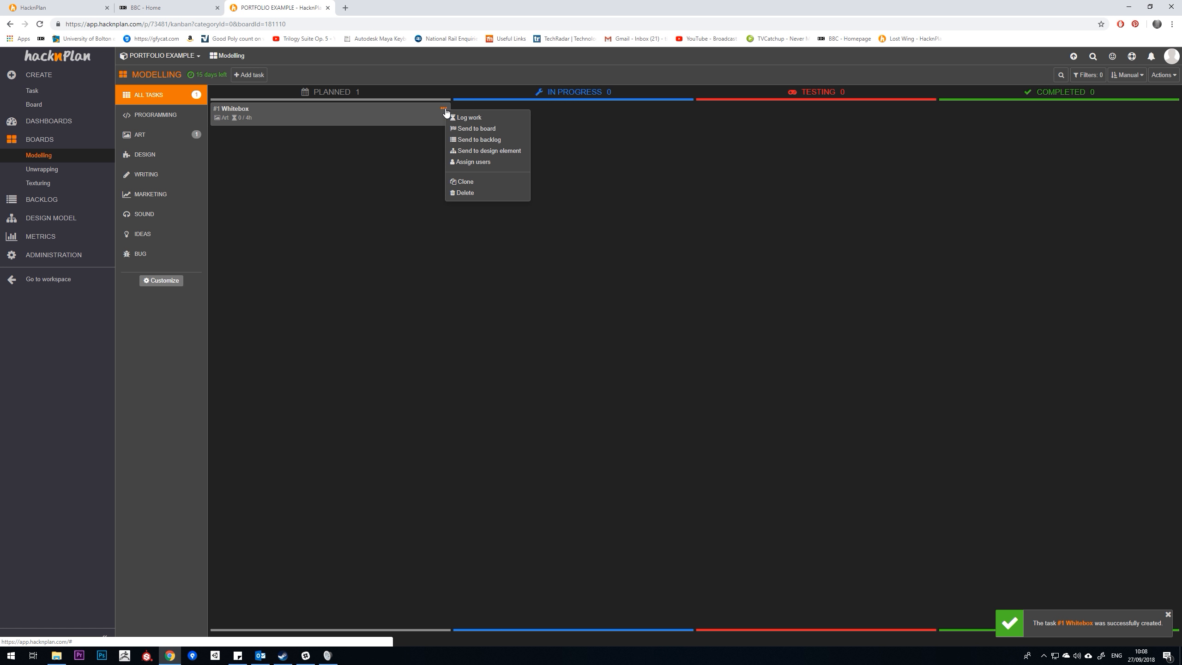
left_click(472, 161)
left_click(493, 117)
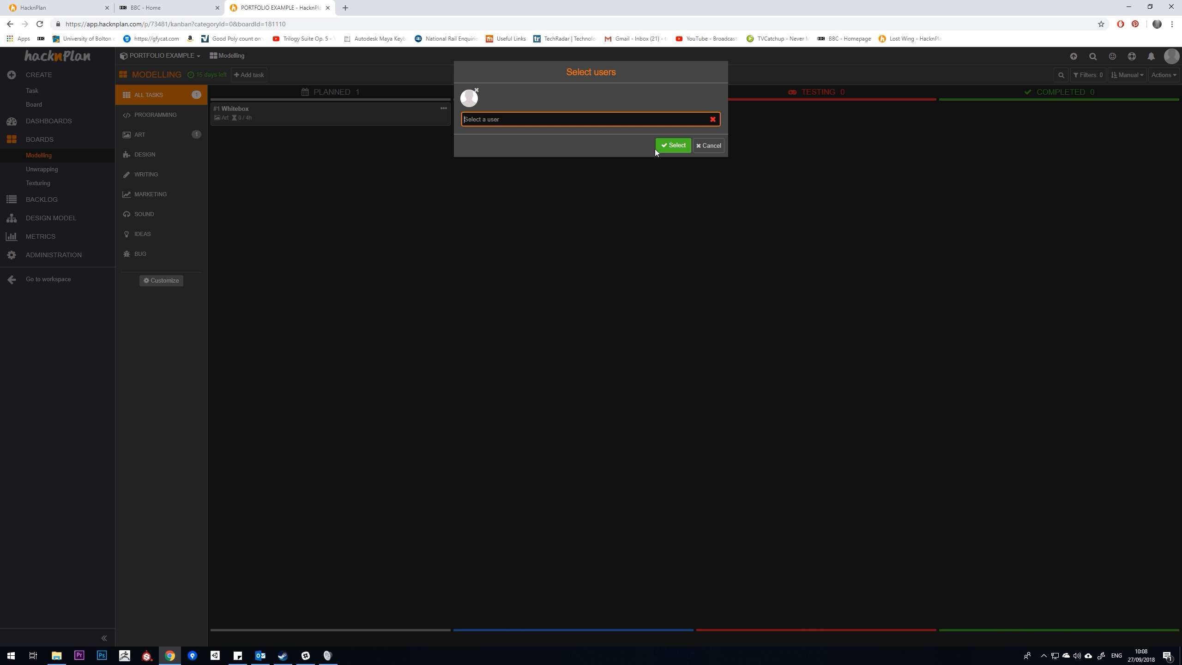
left_click(657, 148)
Step: Start another task on the Modelling board titled Modular Walls
left_click(256, 77)
left_click(513, 111)
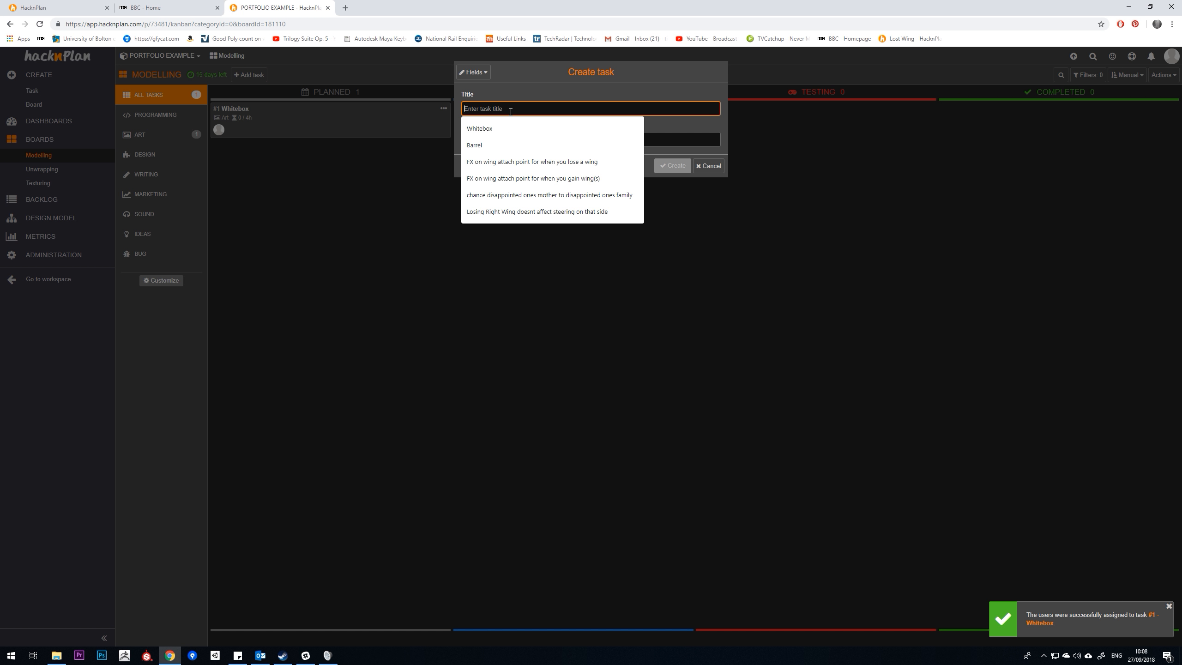
type("Modular W")
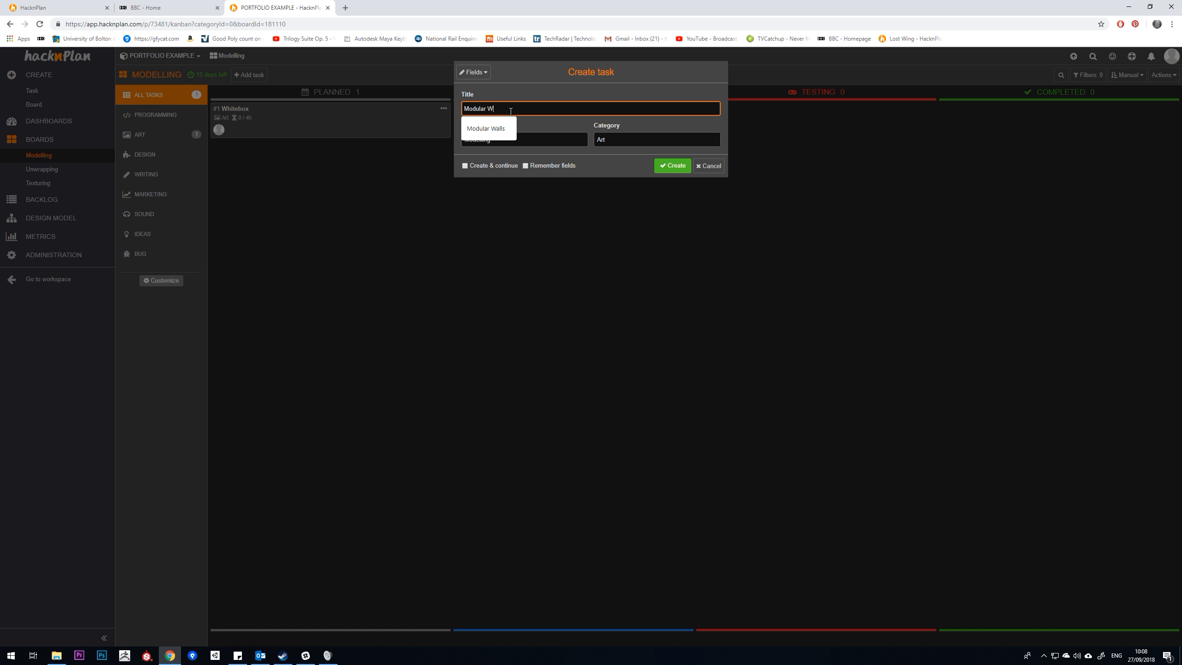
type("alls")
left_click(488, 134)
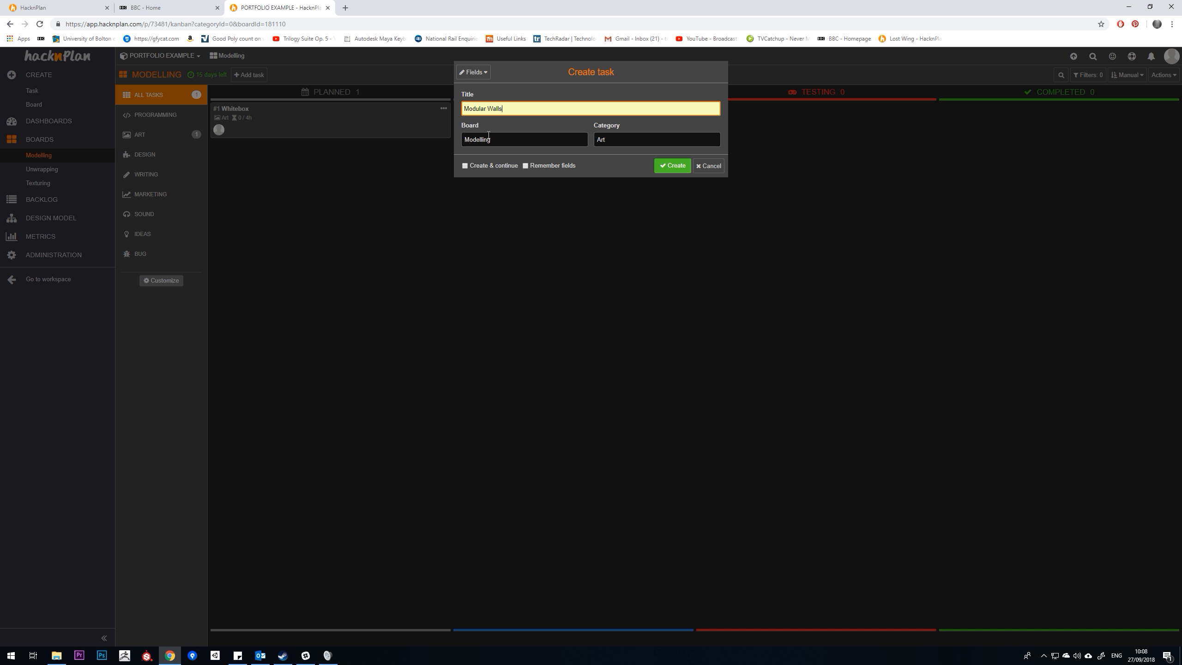
Step: Show the Estimated cost and Users fields in the Modular Walls task form
left_click(474, 72)
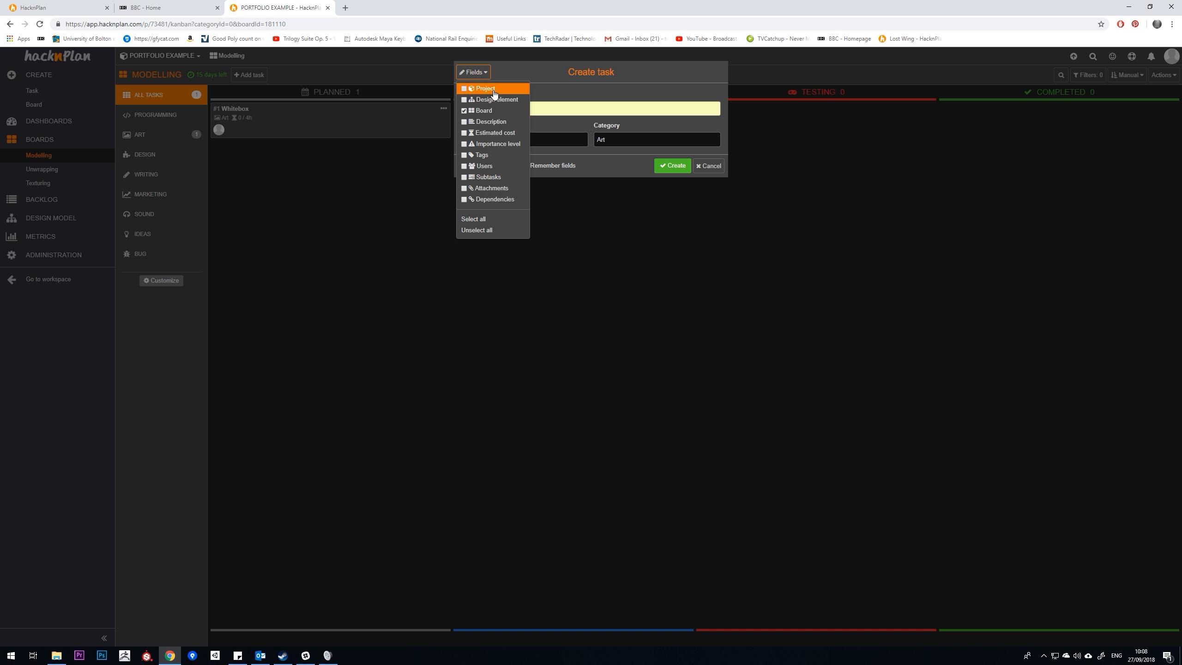
left_click(464, 133)
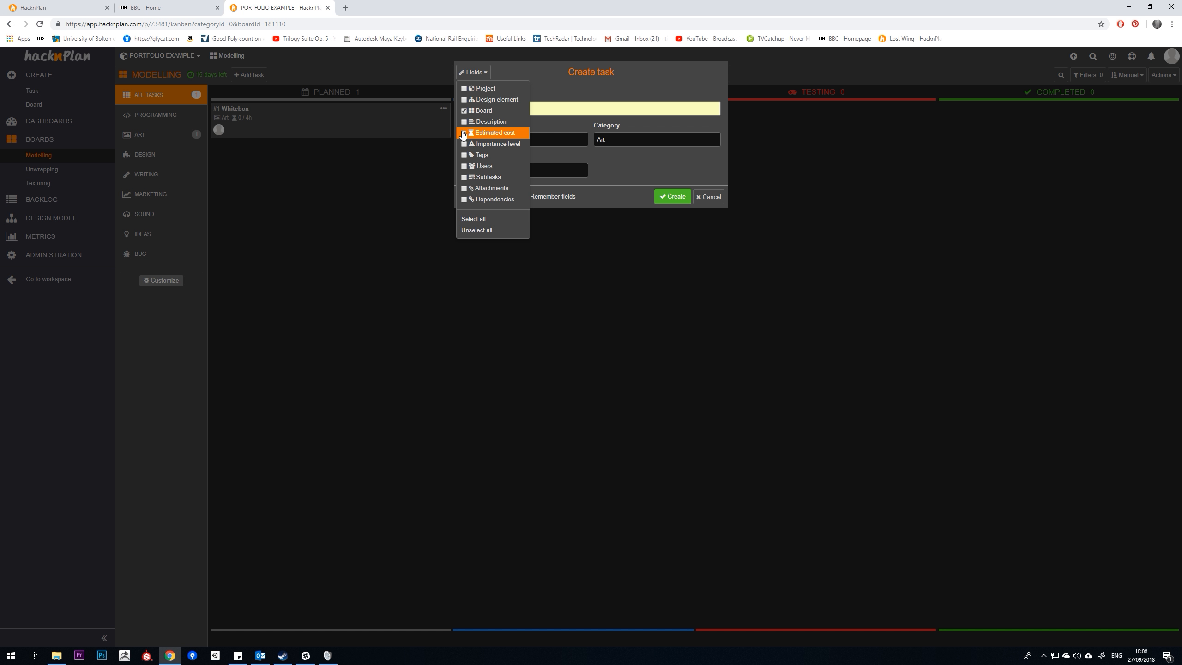
left_click(464, 168)
left_click(638, 162)
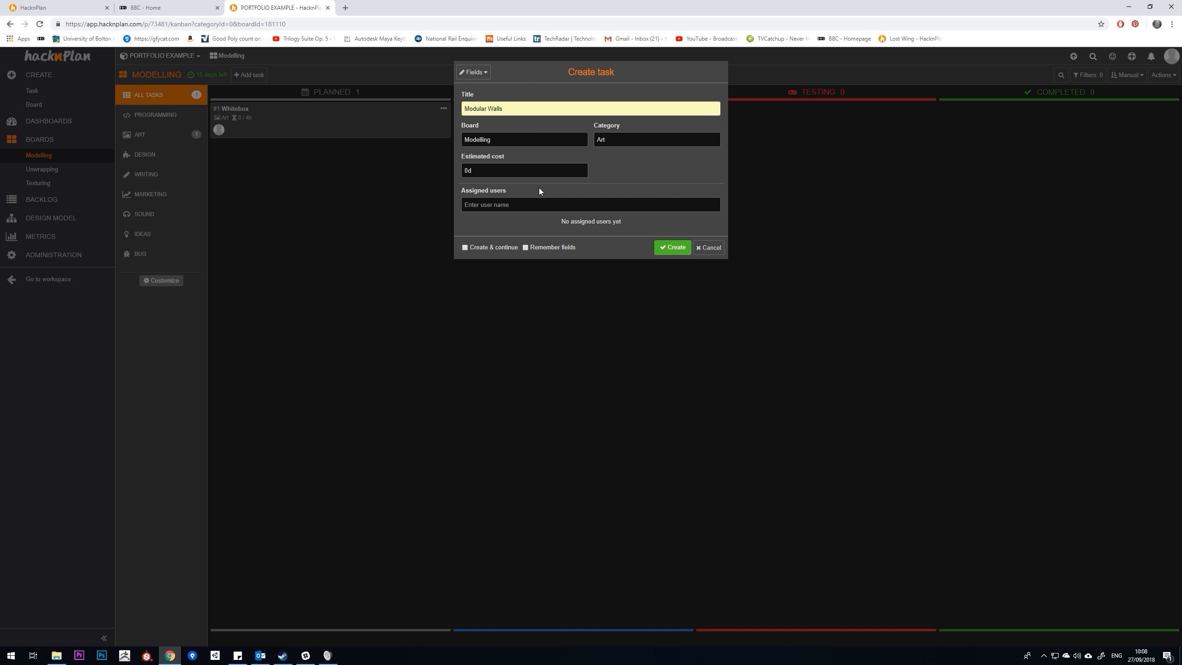
Step: Set the Modular Walls task's estimated cost to 1d, assign the project user and create the task
left_click(466, 168)
type("1")
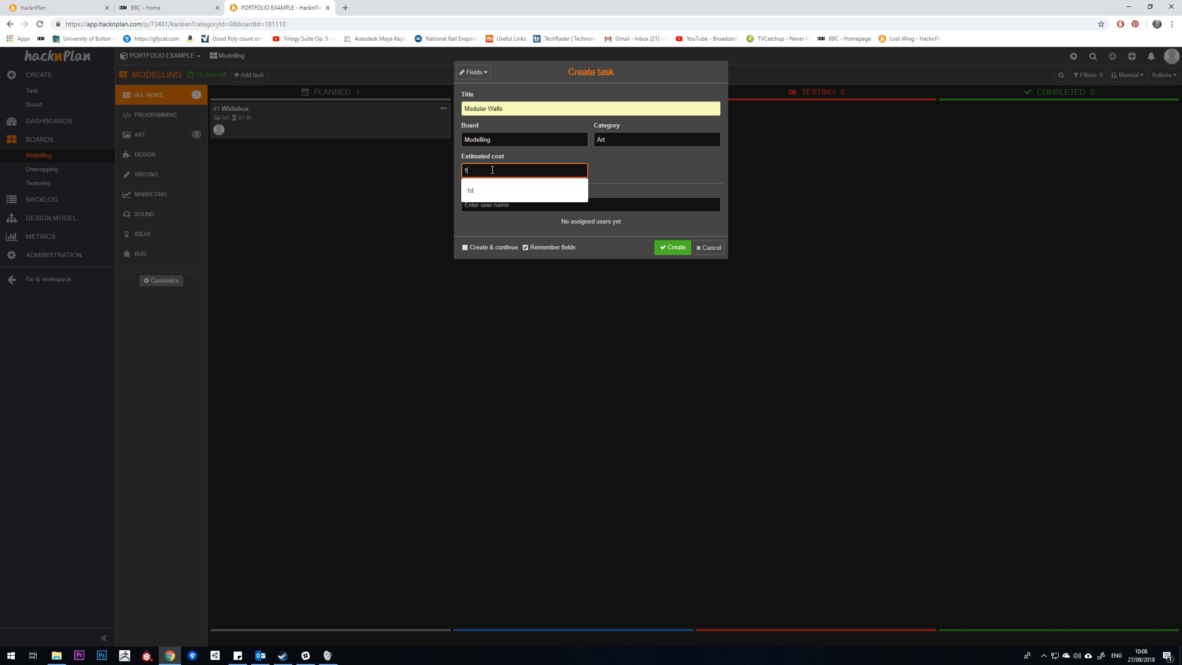
left_click(648, 174)
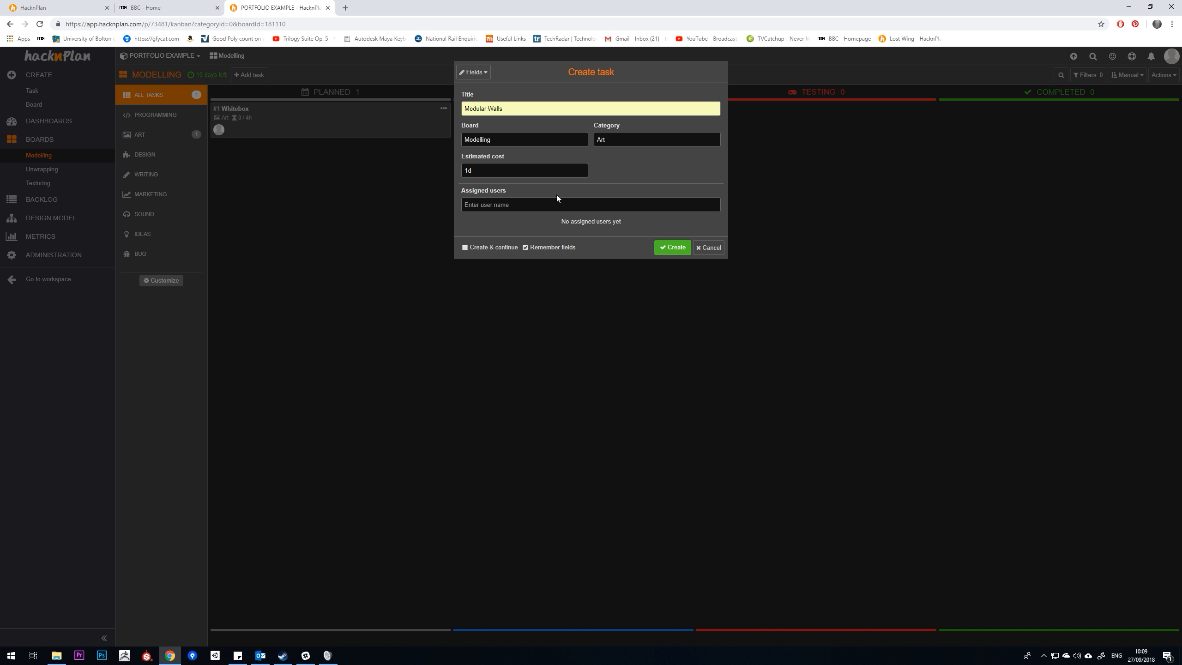
left_click(521, 203)
left_click(493, 221)
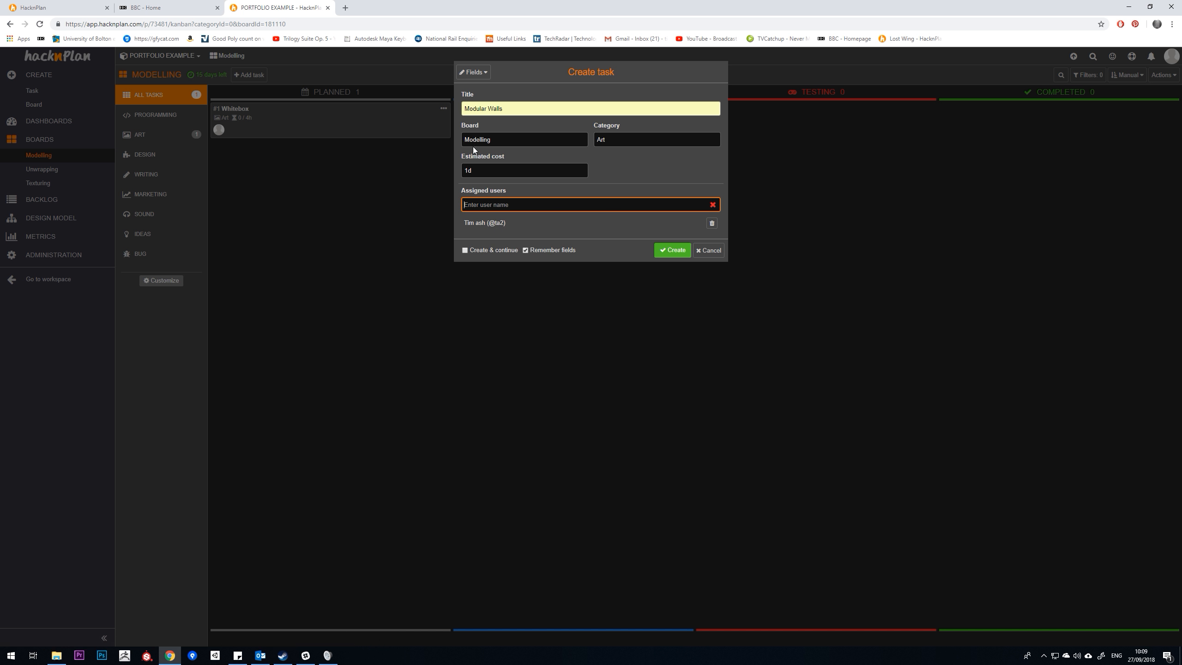
left_click(486, 223)
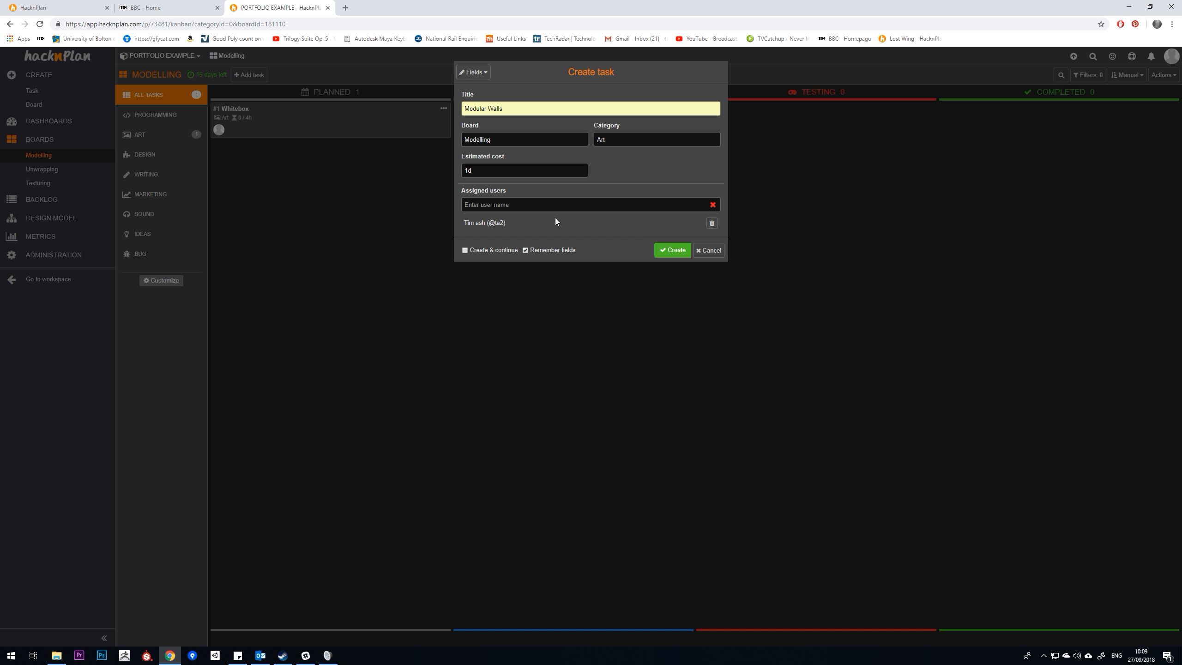
left_click(665, 251)
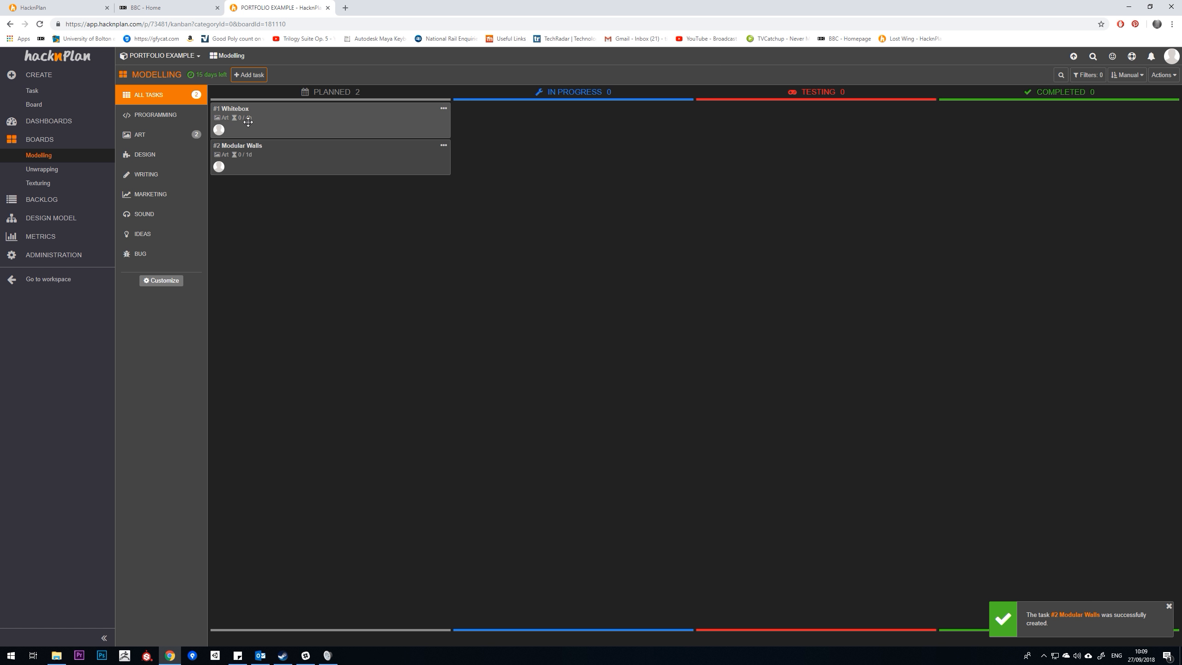
Step: Create a Hero Asset task on the Modelling board with an estimated cost of 2d and the project user assigned
left_click(245, 75)
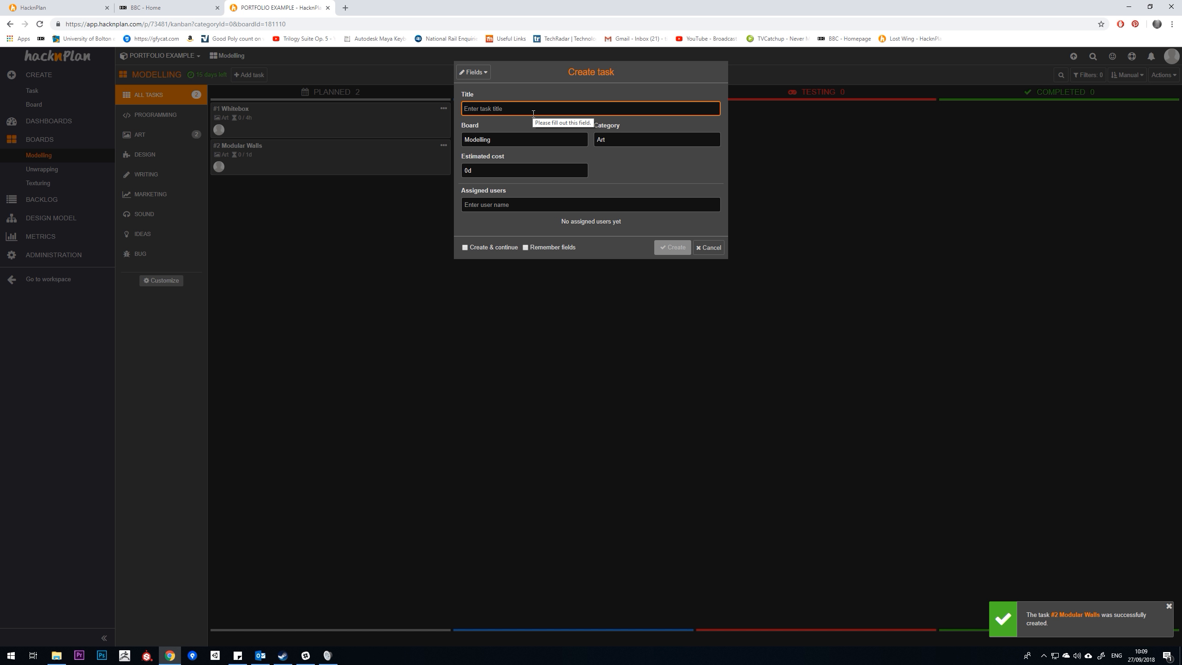
type("Hero Asset")
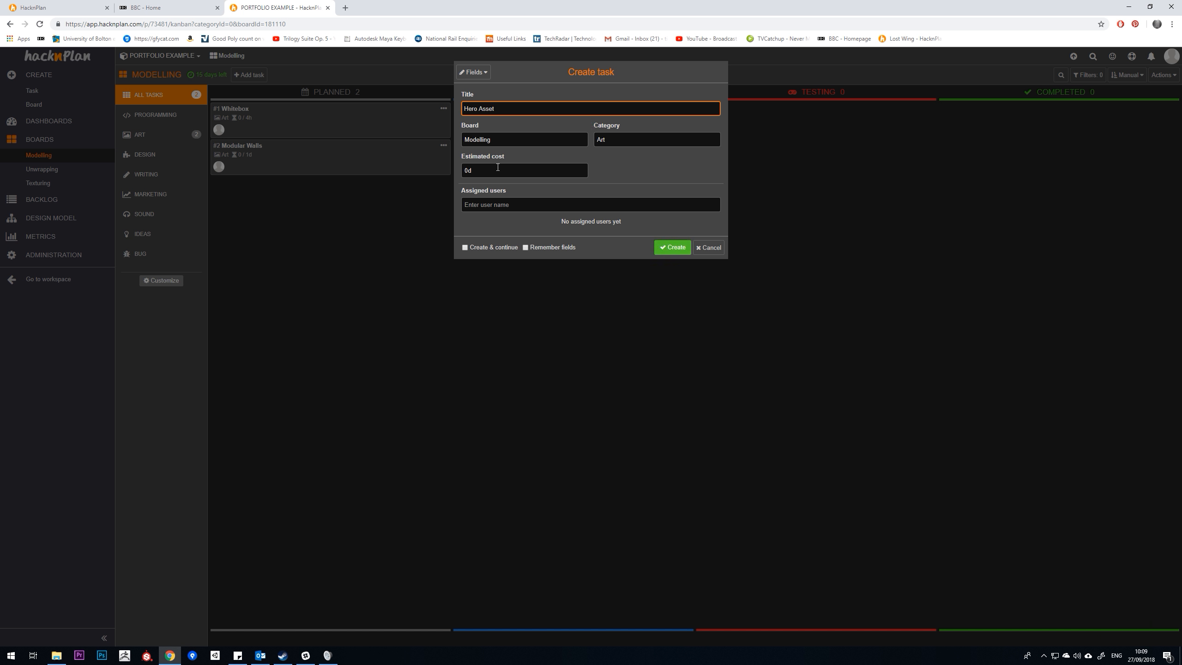
left_click_drag(497, 167, 463, 173)
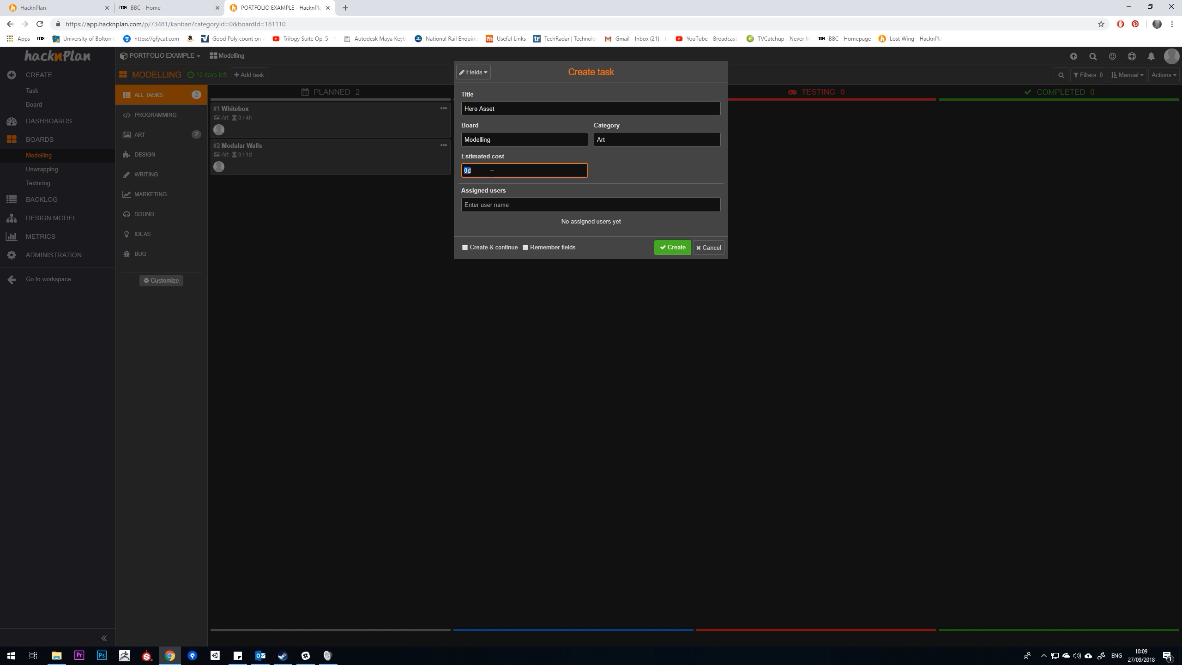
left_click_drag(498, 169, 482, 174)
left_click(528, 205)
left_click(500, 221)
left_click(666, 249)
Step: Create a Crate task on the Modelling board with a 4h estimated cost and the project user assigned, and view its details
left_click(250, 75)
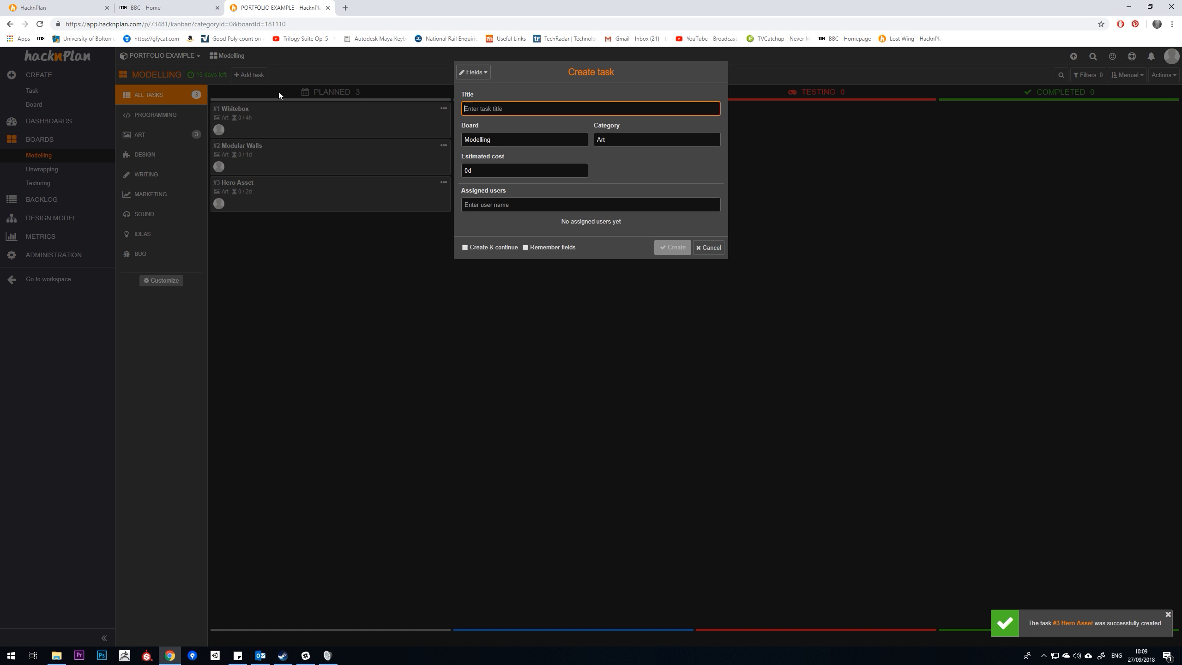
type("Crate")
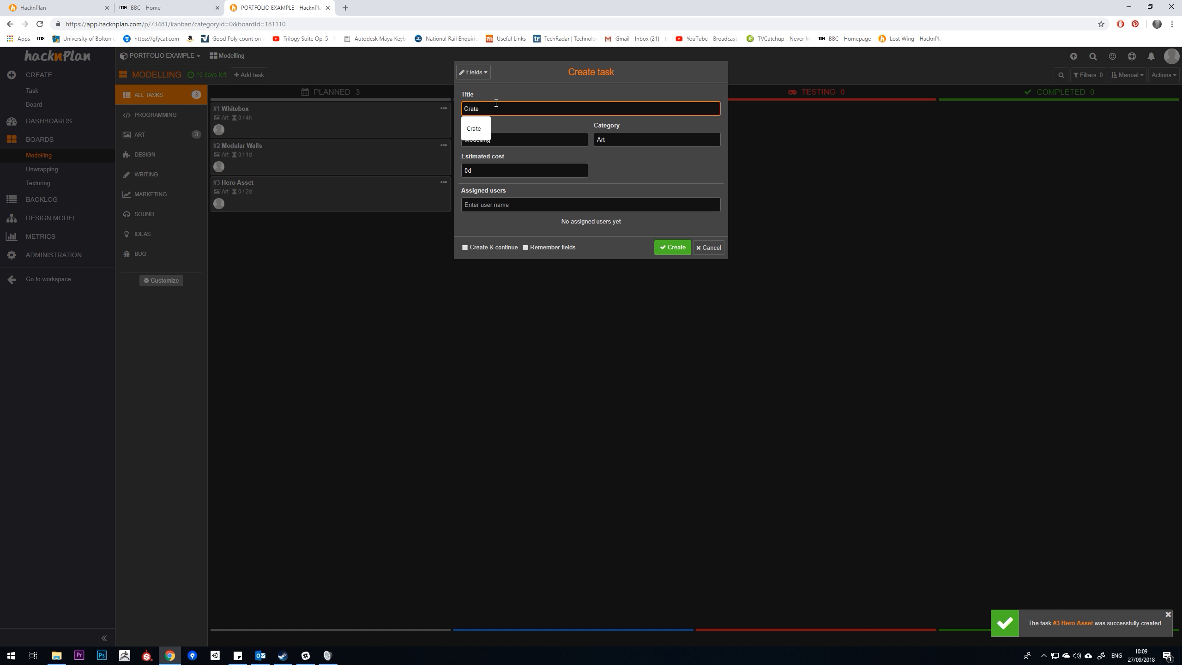
left_click(475, 130)
left_click_drag(488, 170, 450, 170)
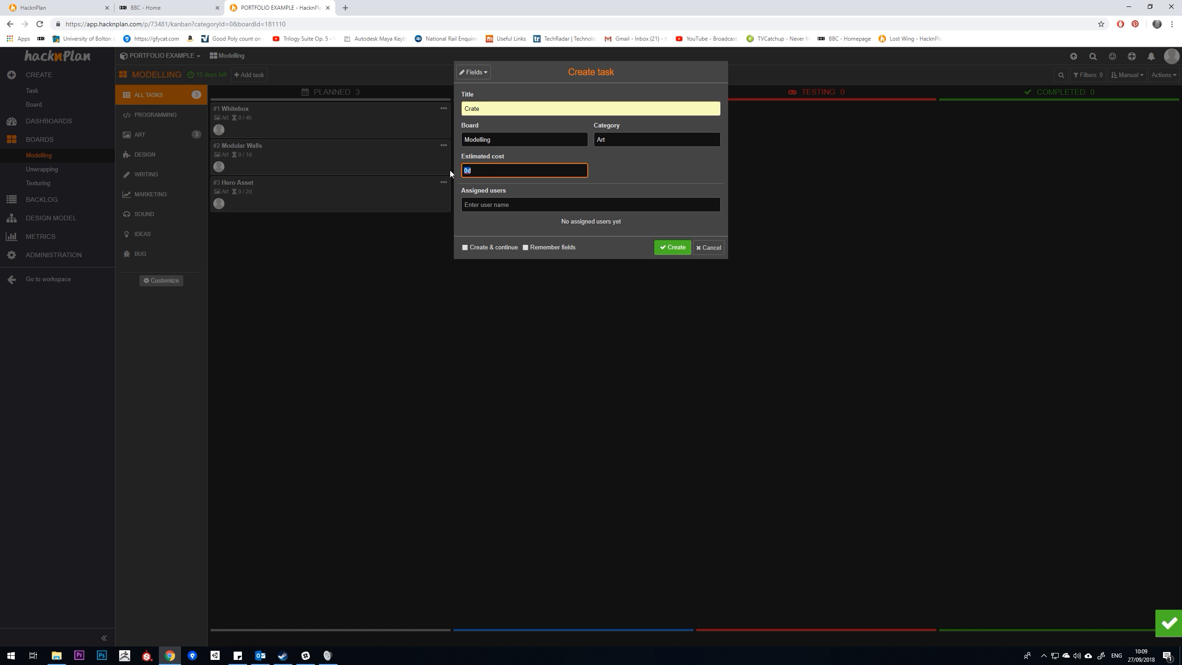
type("4h")
left_click(504, 186)
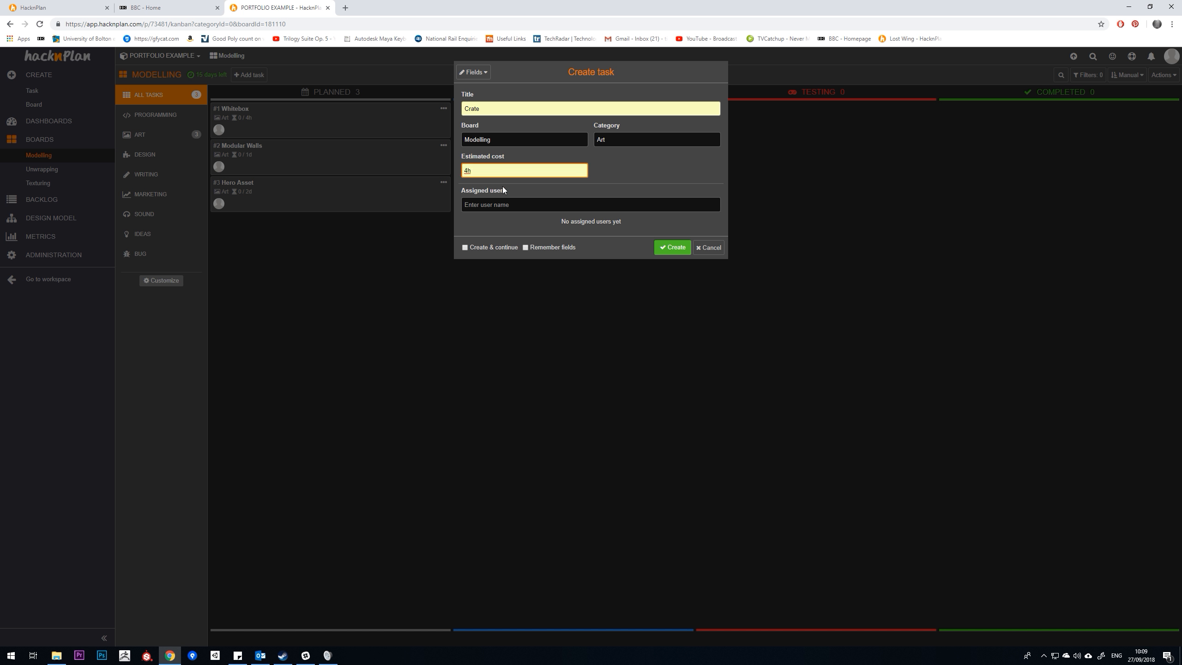
left_click(525, 203)
left_click(490, 221)
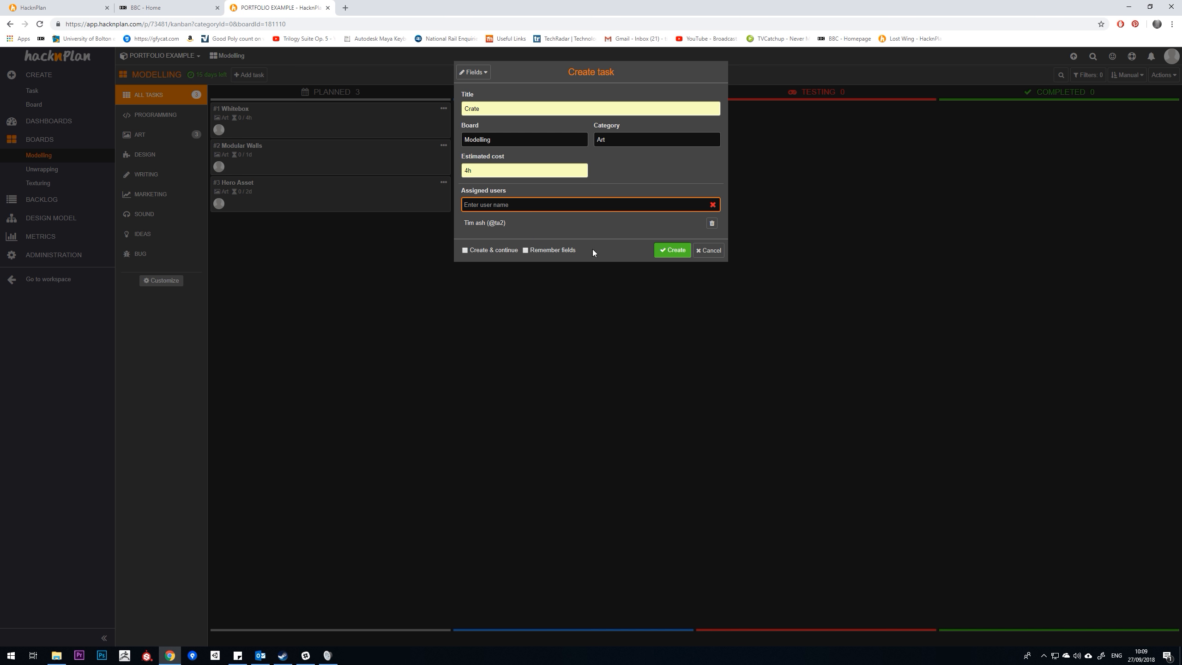
left_click(668, 254)
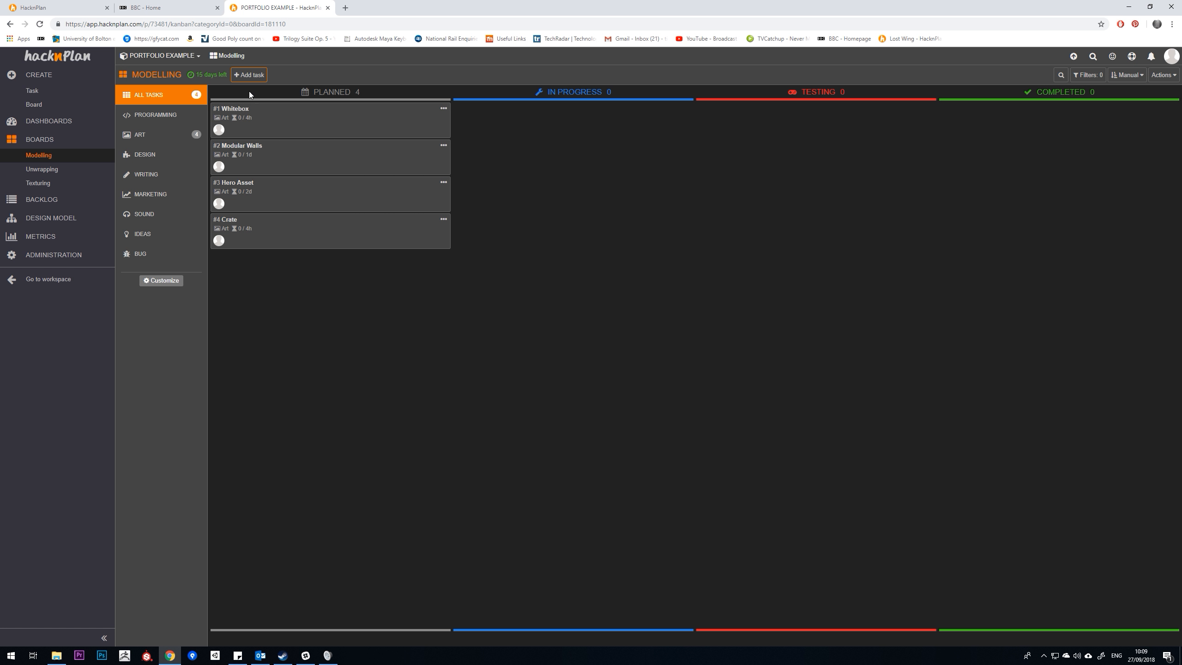
left_click(252, 221)
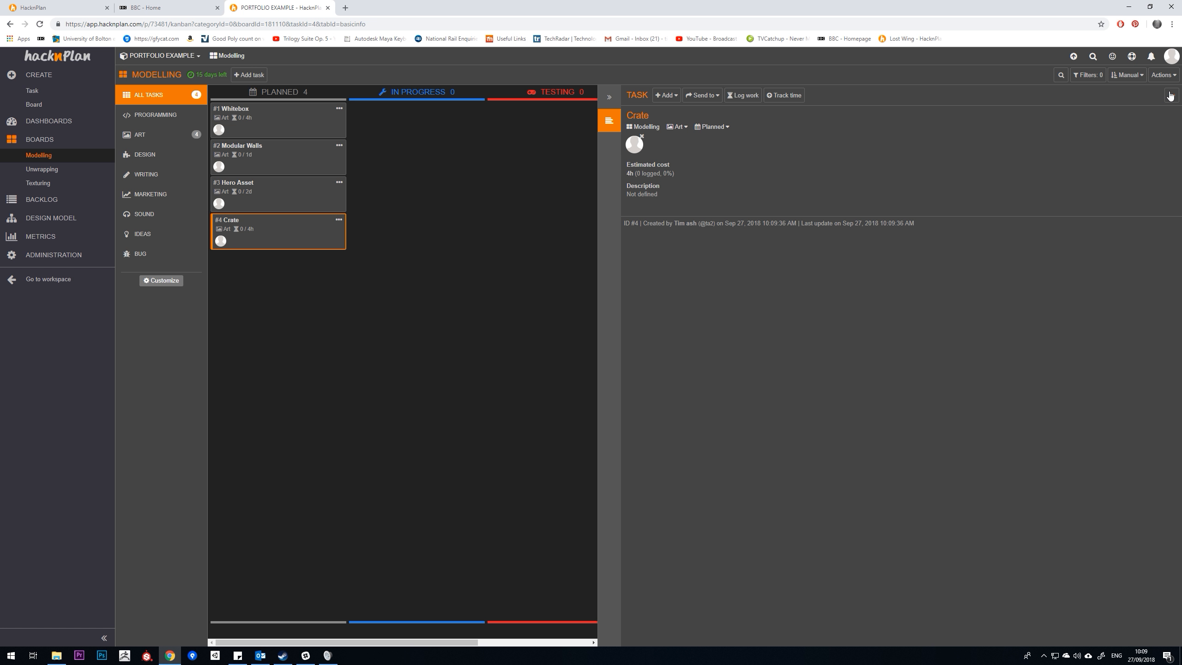
left_click(609, 96)
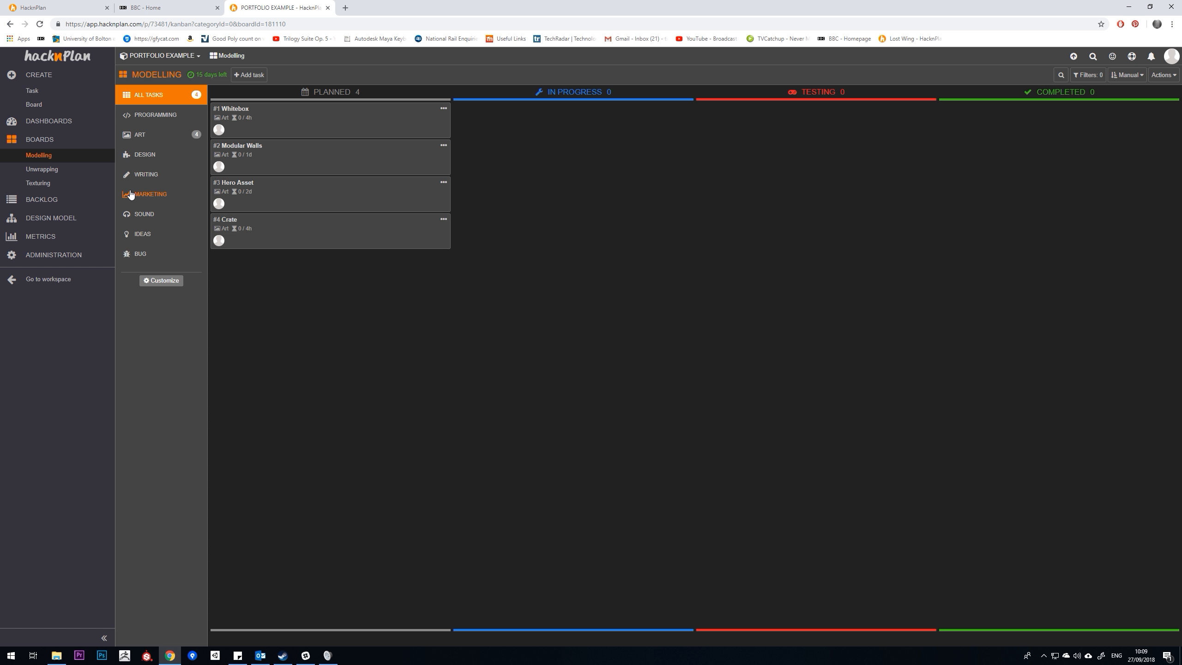
Step: Clone the Whitebox task in the Modelling board's Planned column
right_click(277, 119)
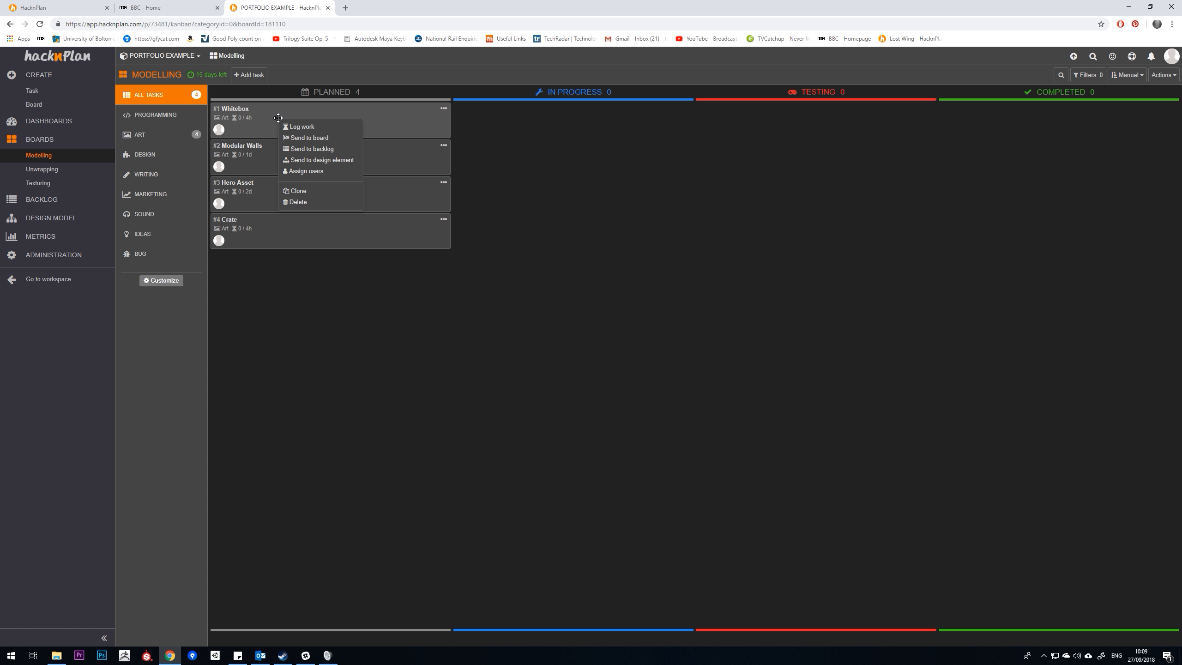
left_click(297, 190)
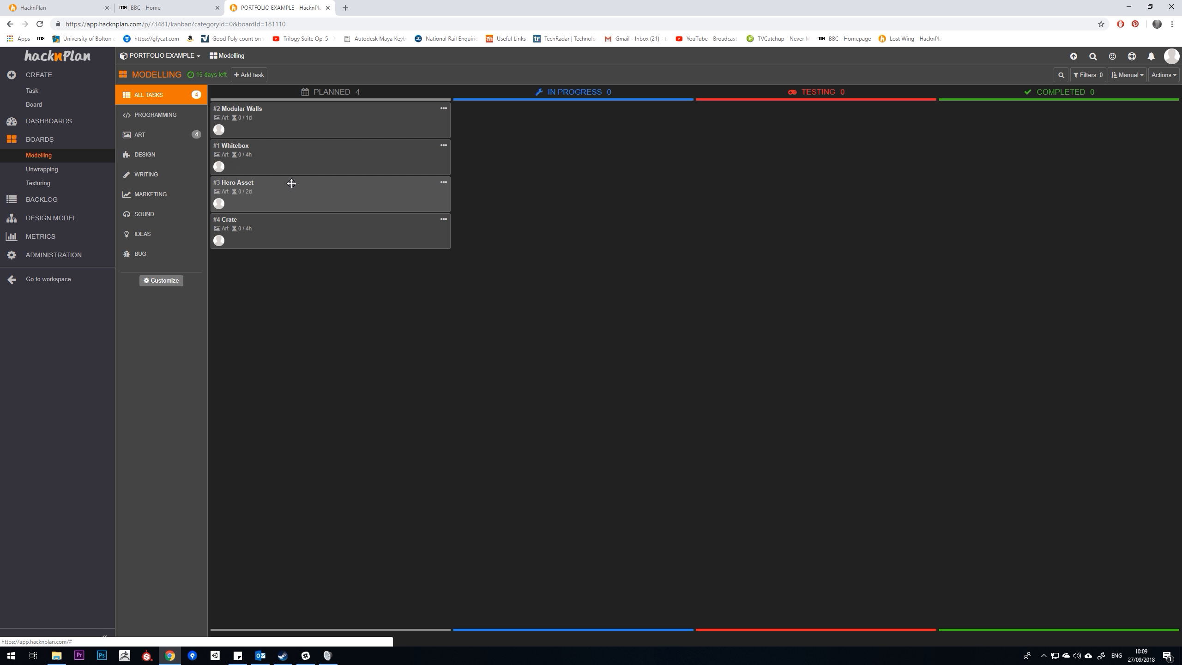
right_click(253, 156)
left_click(279, 247)
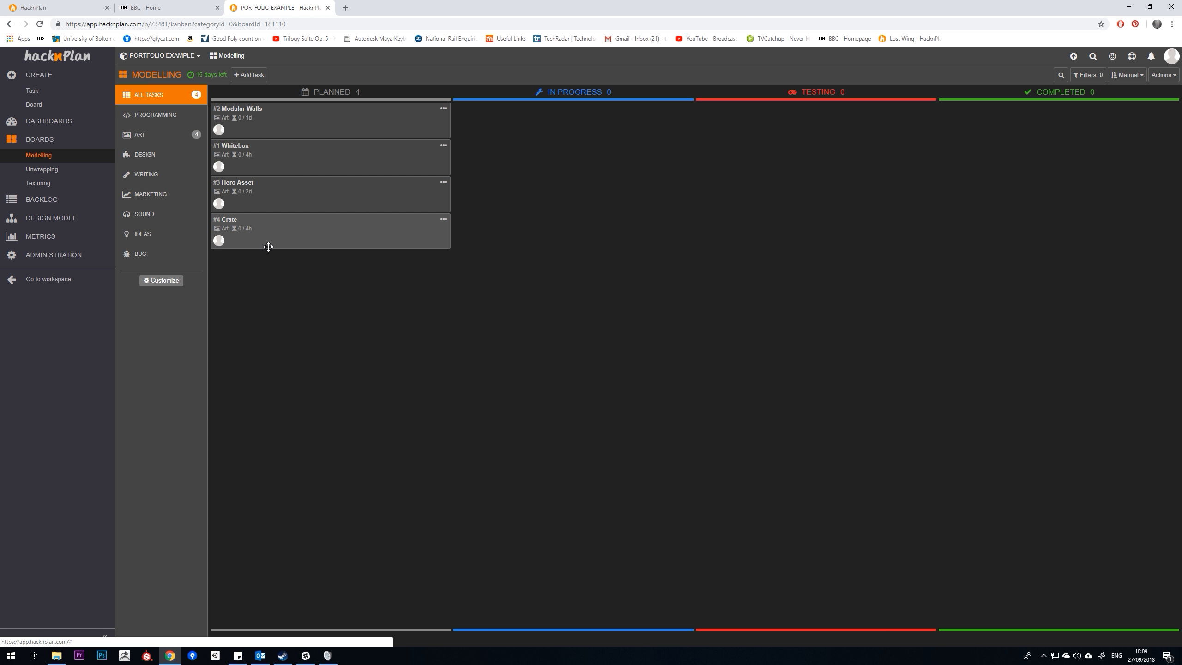
Step: Send the cloned Whitebox task to the Unwrapping board
mouse_move(256, 188)
left_mouse_down()
mouse_move(65, 163)
mouse_move(269, 184)
left_mouse_up()
right_click(269, 184)
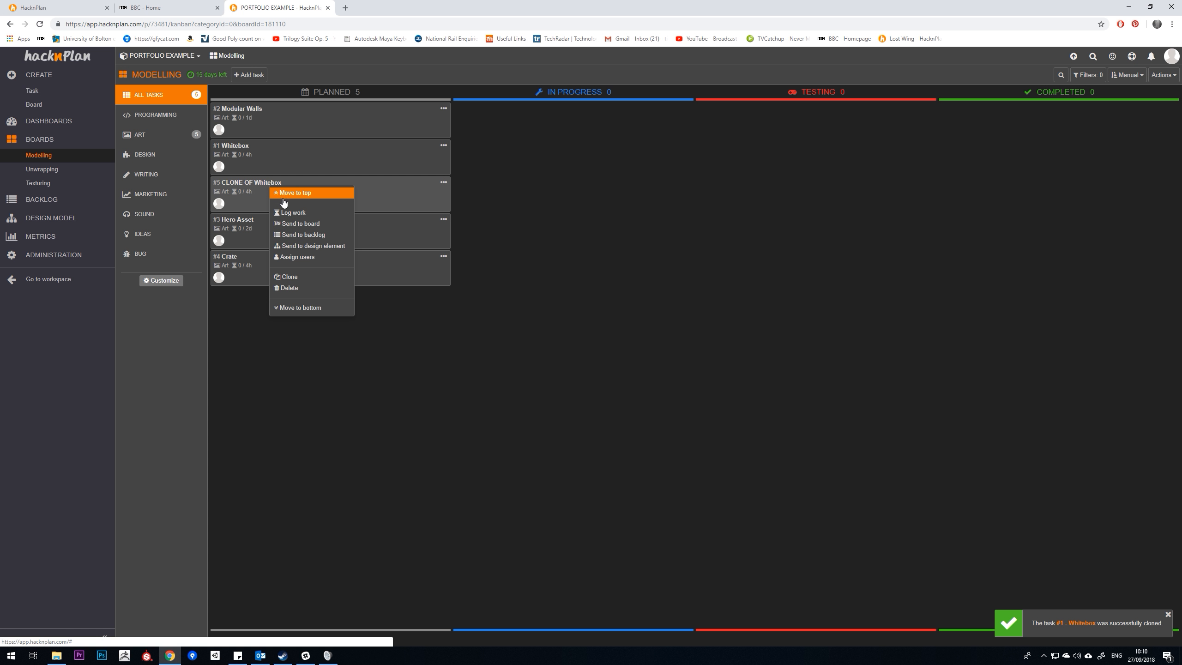
left_click(318, 225)
left_click(492, 136)
left_click(671, 124)
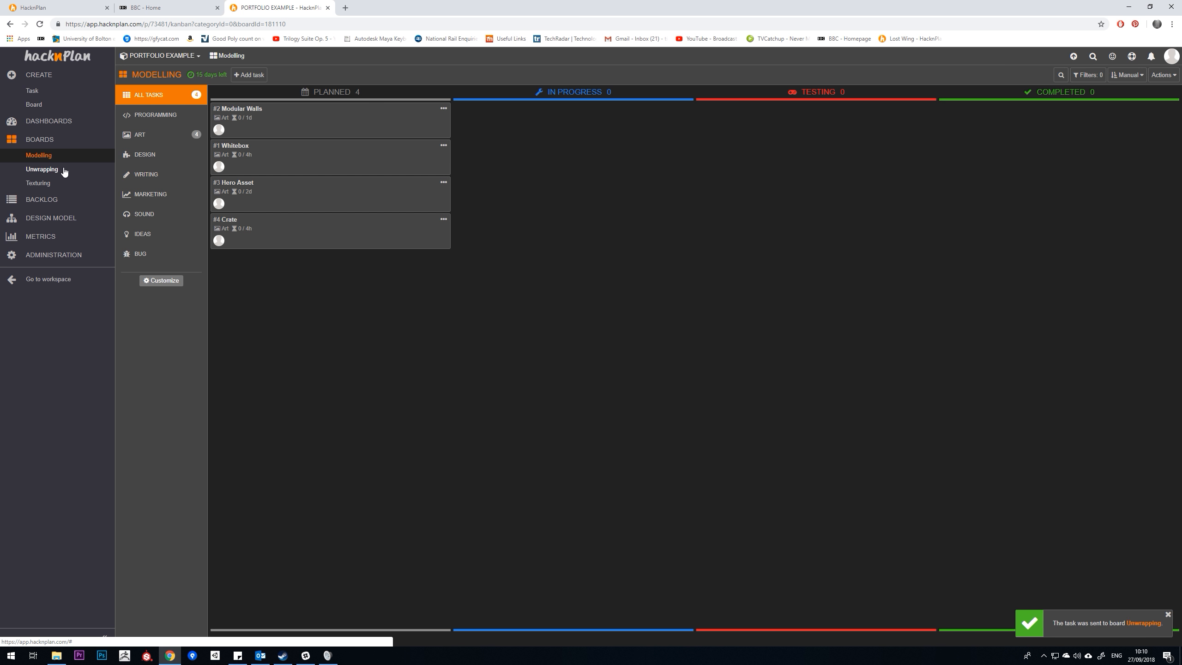
Step: Open the cloned Whitebox task on the Unwrapping board and rename it Hero Asset UV
left_click(42, 170)
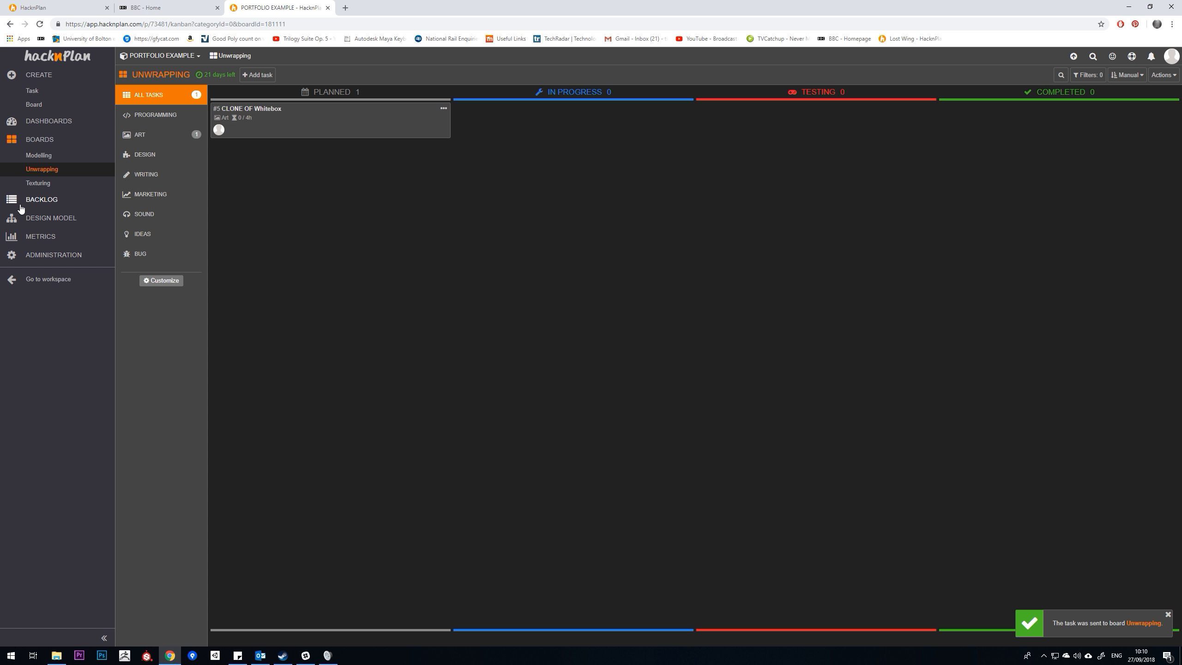
left_click(51, 158)
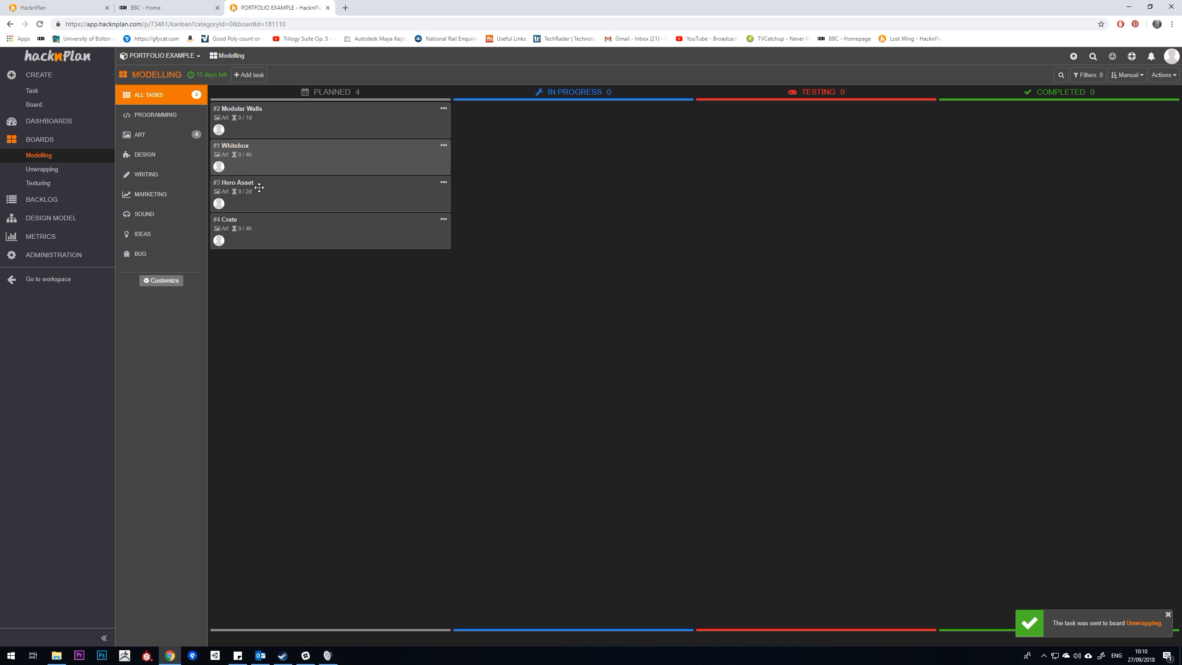
left_click(41, 169)
left_click(256, 111)
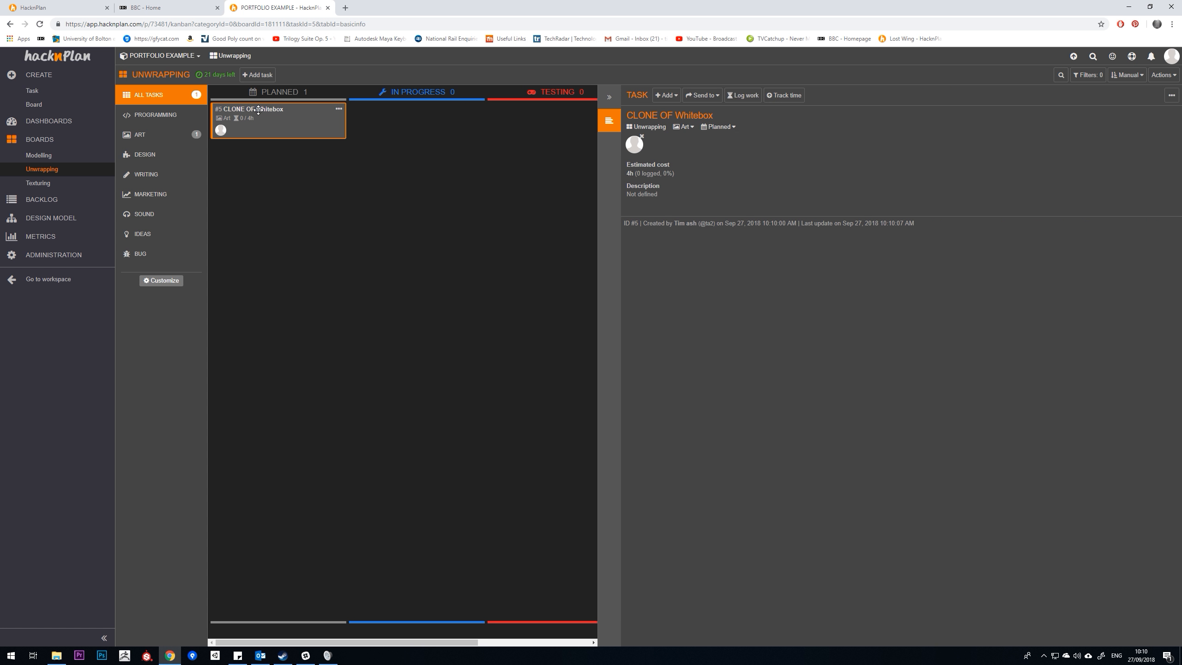
left_click(701, 116)
type("Whit")
key("BackSpace")
type("Hero Asset UV")
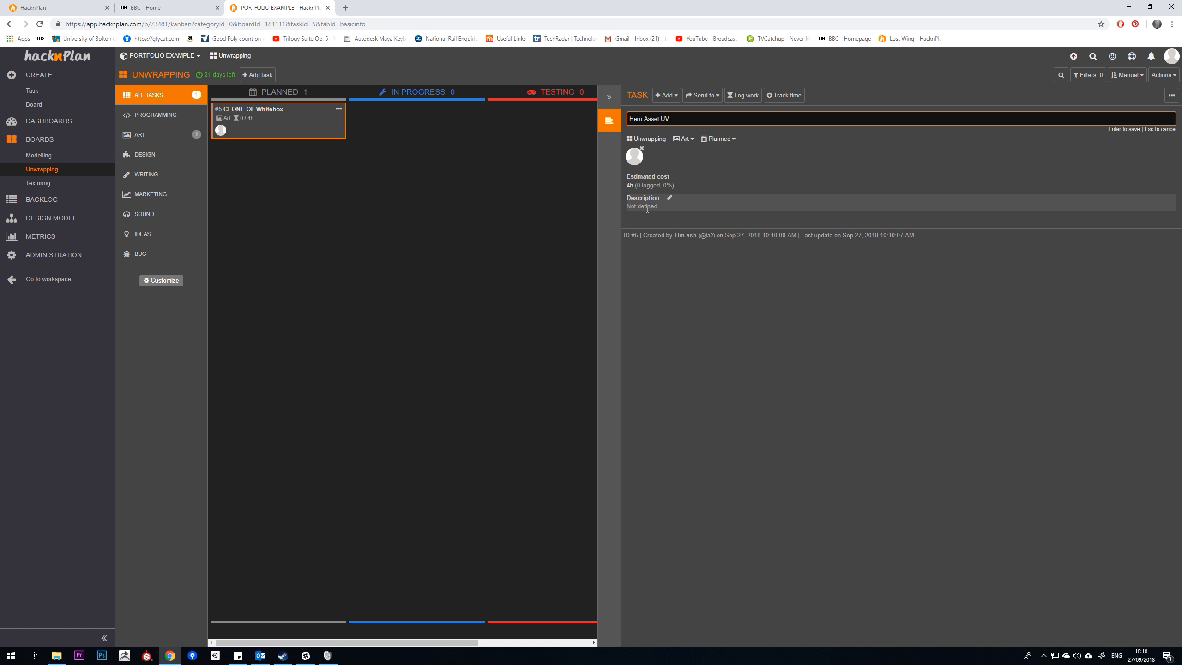
key("Return")
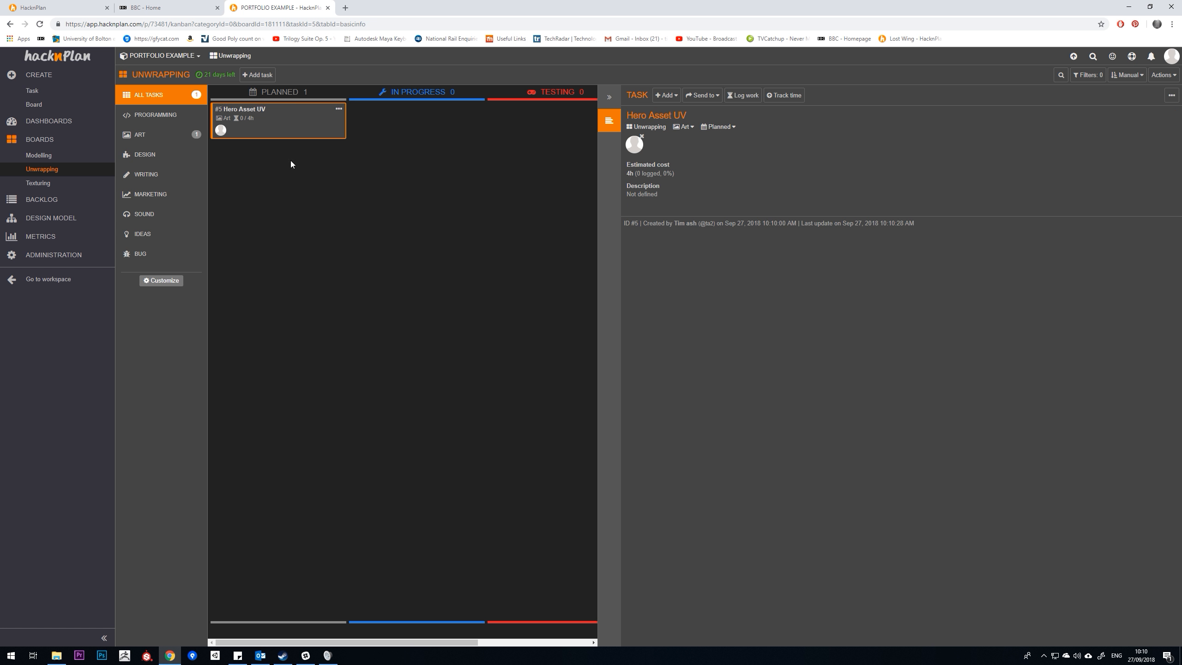
Step: Review the tasks on the Modelling, Unwrapping and Texturing boards
left_click(39, 156)
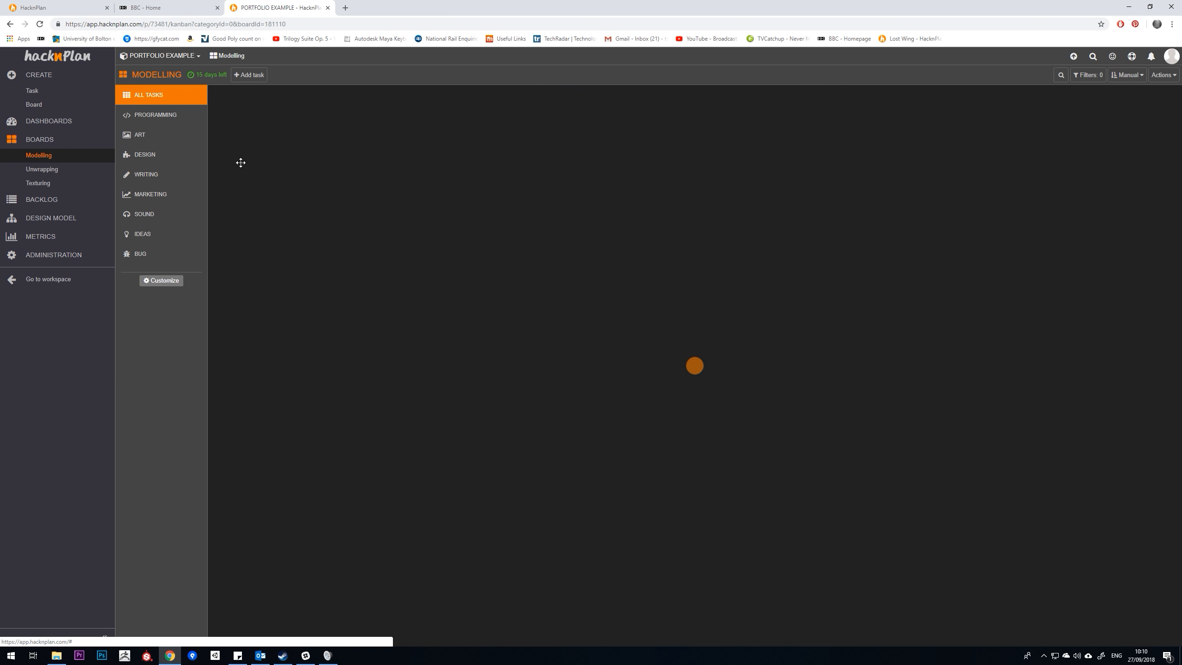
left_click(46, 170)
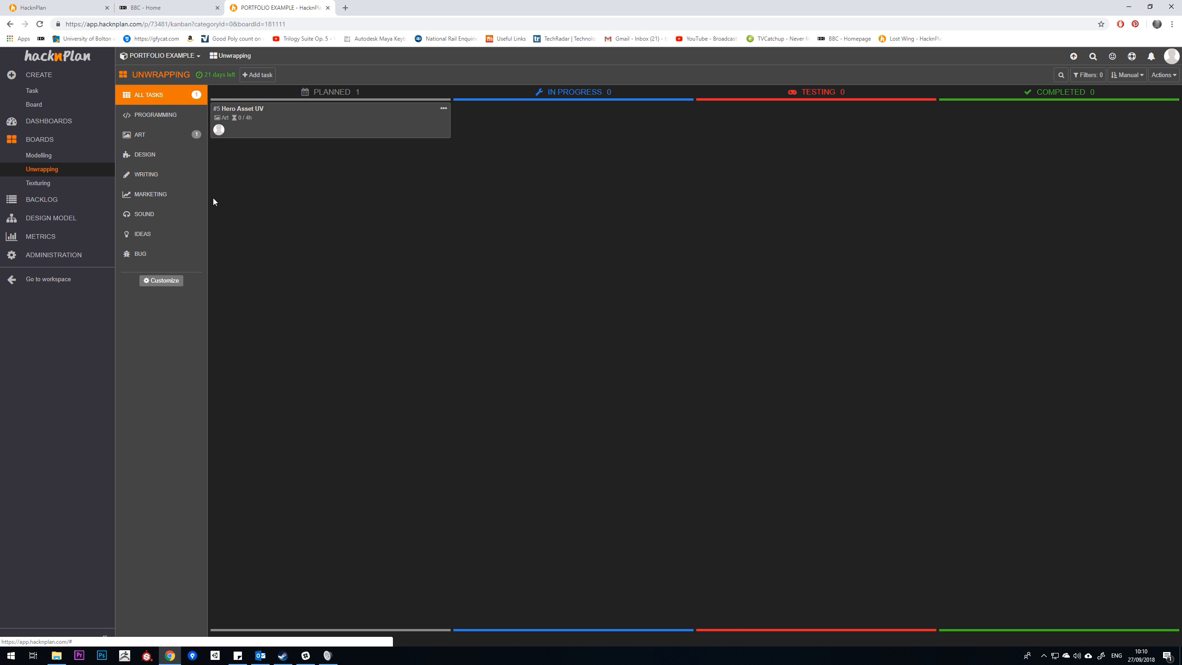
left_click(41, 184)
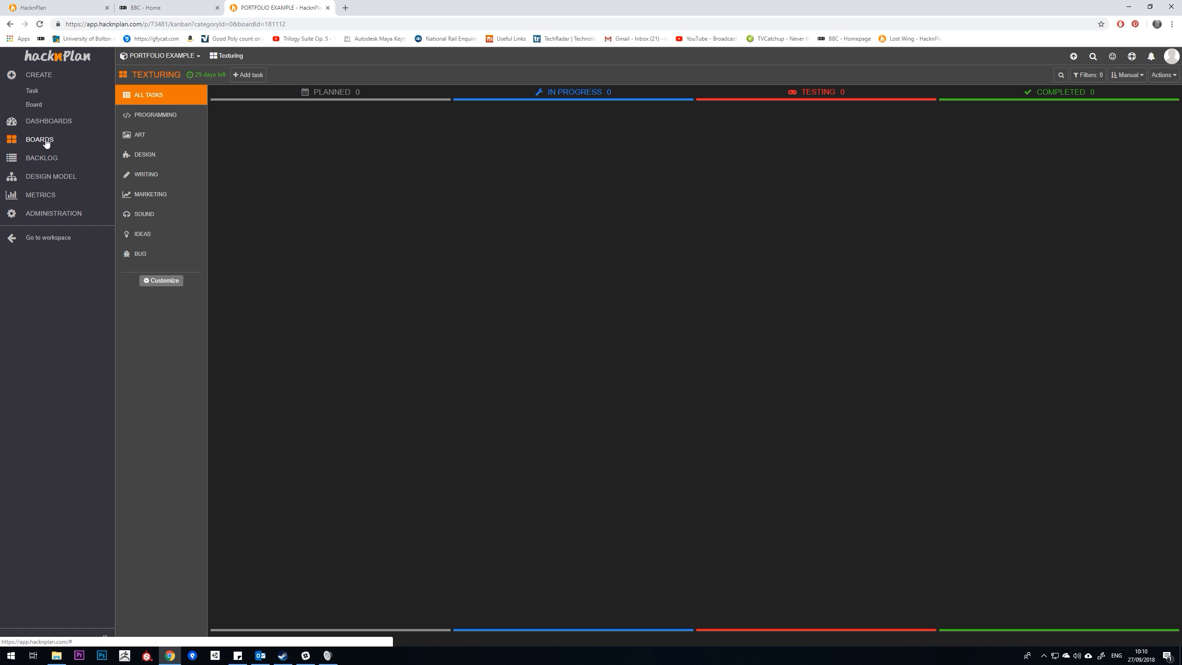
left_click(46, 170)
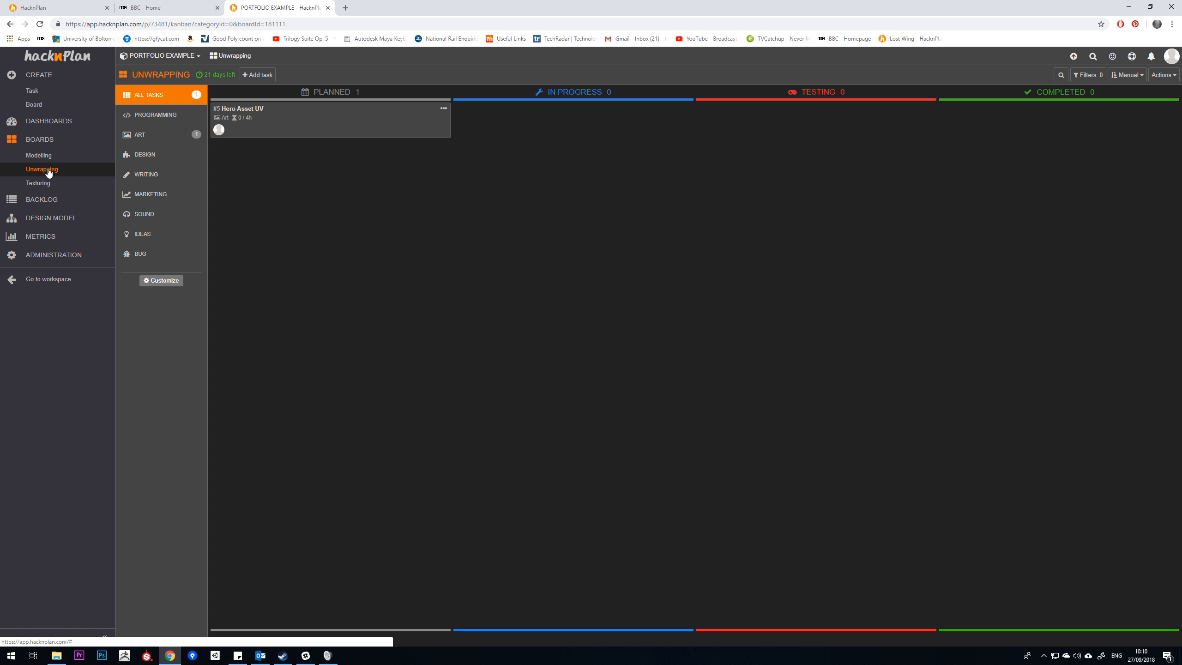
left_click(47, 157)
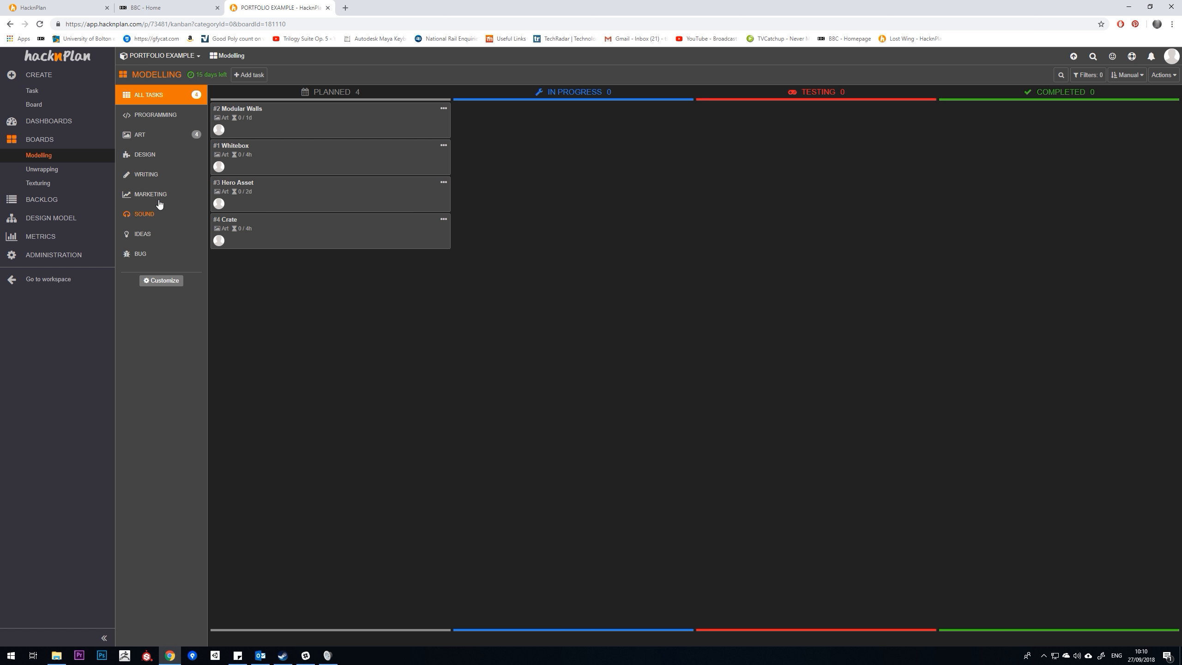
Step: Open the project dashboard and examine the estimated days in the project metrics
left_click(53, 125)
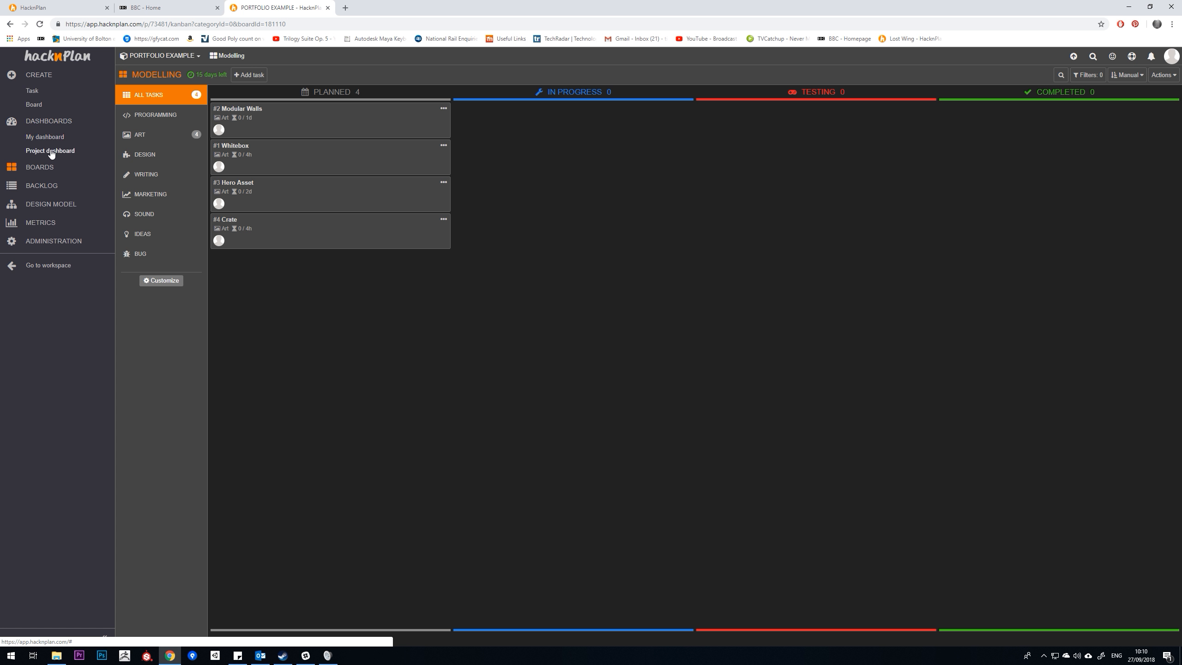
left_click(50, 152)
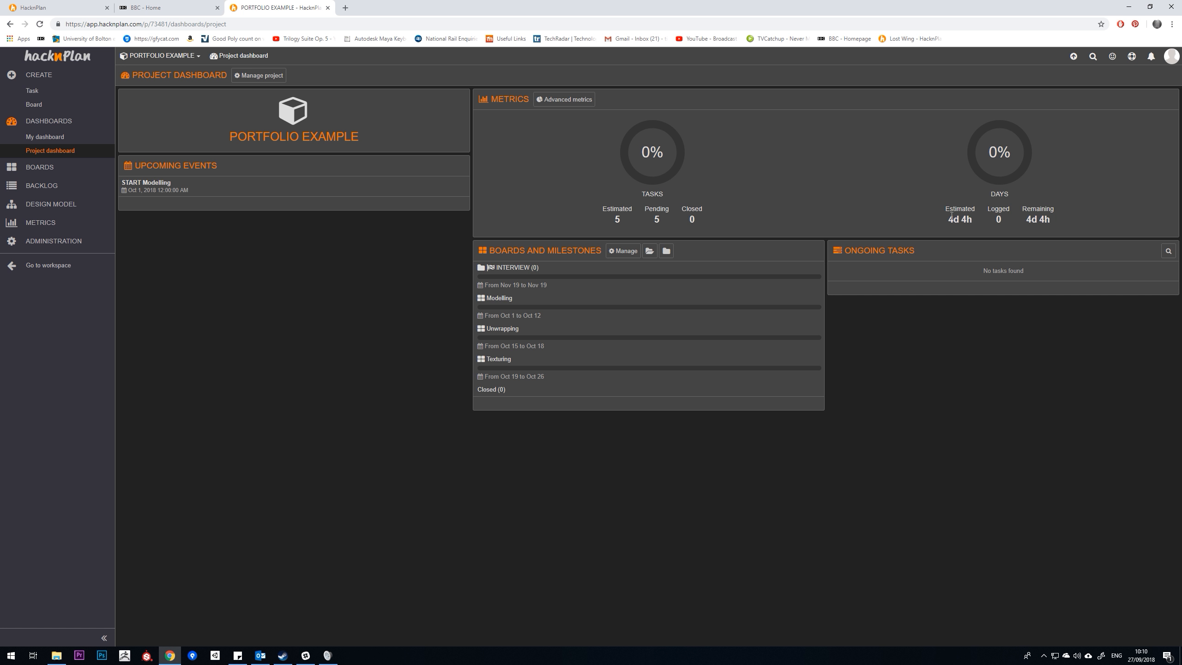
left_click_drag(948, 217, 998, 222)
left_click(1011, 227)
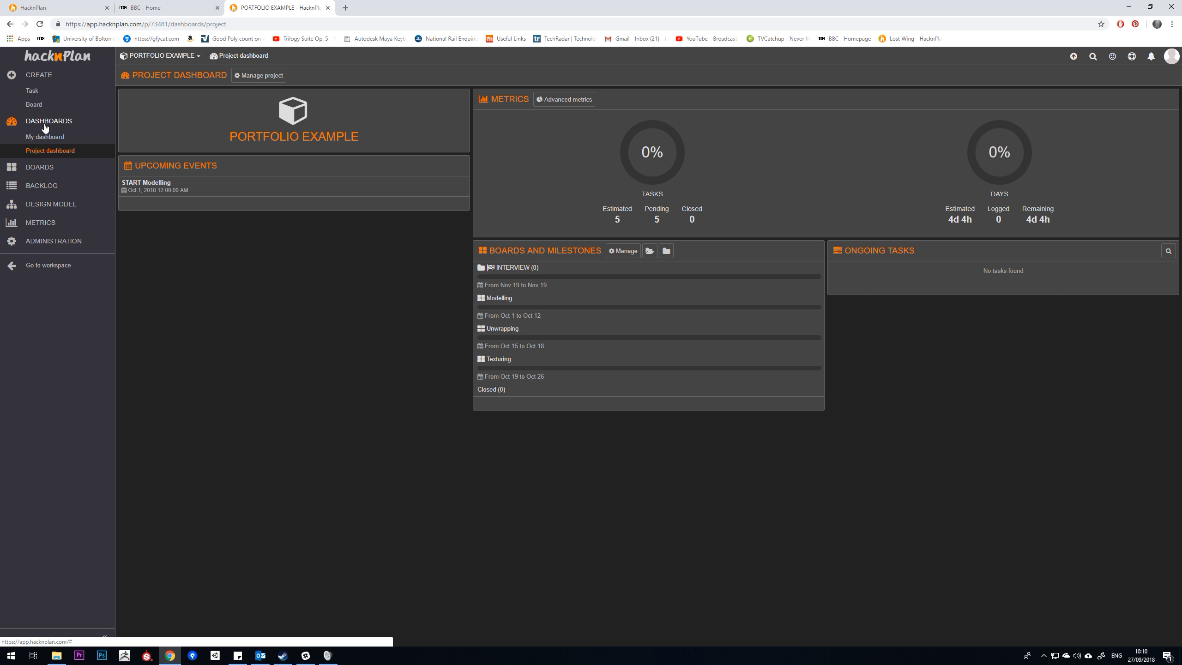
left_click(34, 105)
left_click(773, 622)
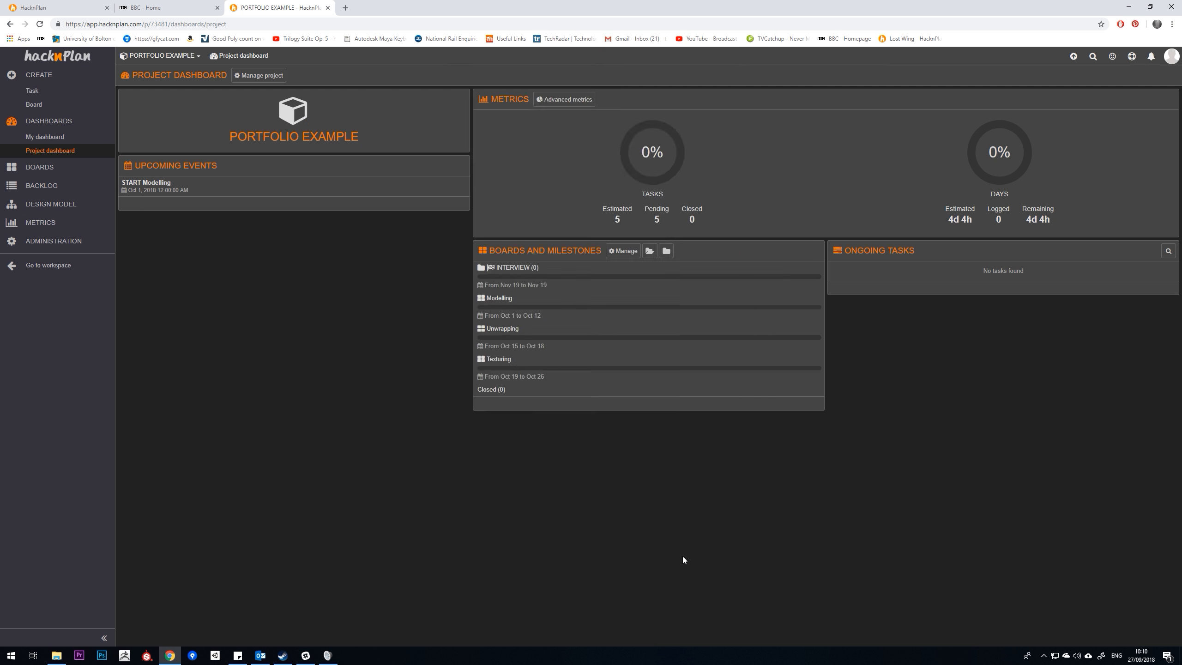
Step: On the Modelling board, move the Modular Walls task from Planned to In Progress and on to Testing
left_click(39, 166)
left_click(39, 155)
left_click_drag(317, 154, 554, 123)
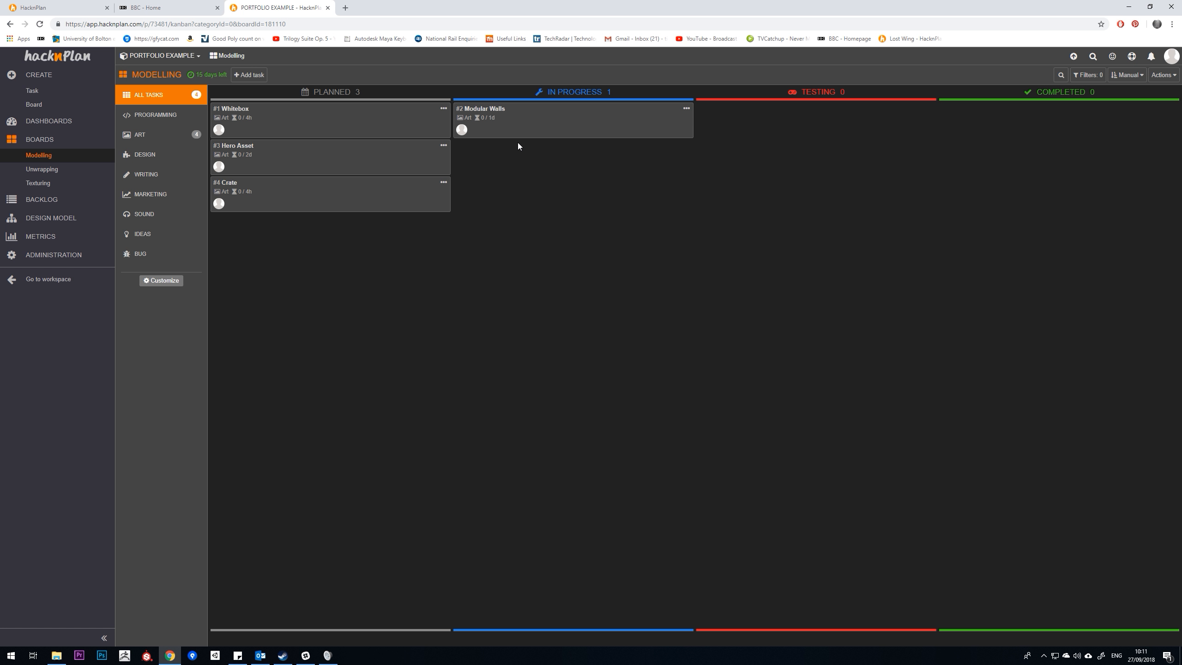
left_click_drag(525, 119, 773, 114)
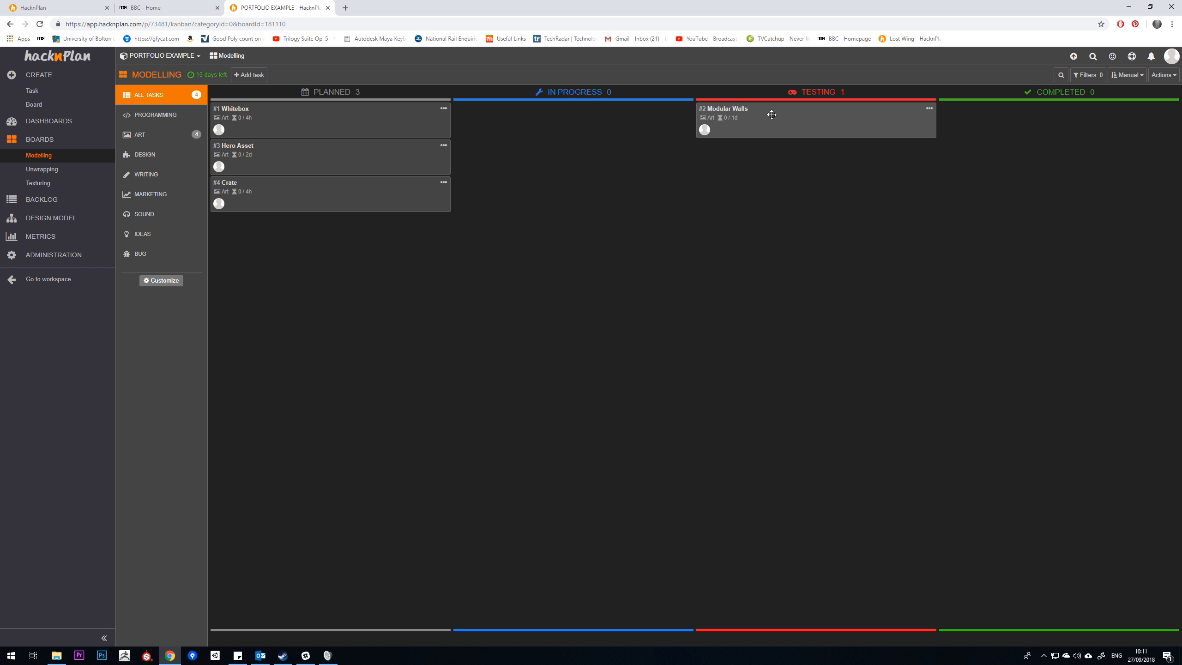
Step: Move the Modular Walls task from Testing to Completed and log 2d of work on it
left_click_drag(773, 116, 1012, 111)
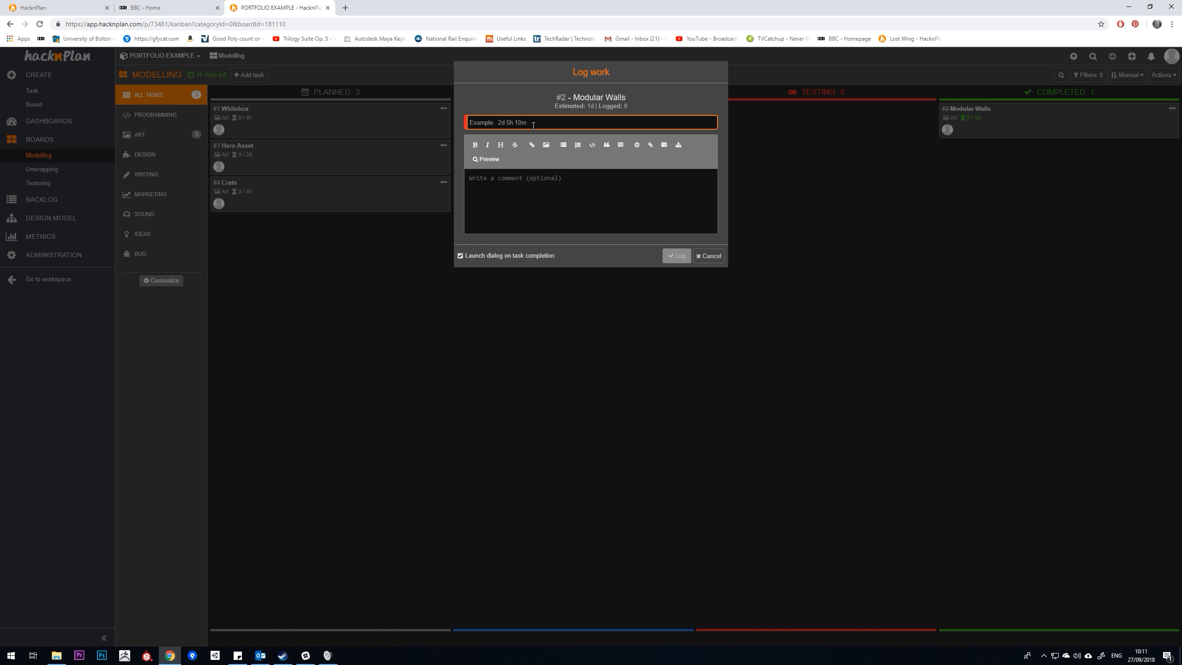
type("2s")
key("BackSpace")
type("d")
left_click(676, 256)
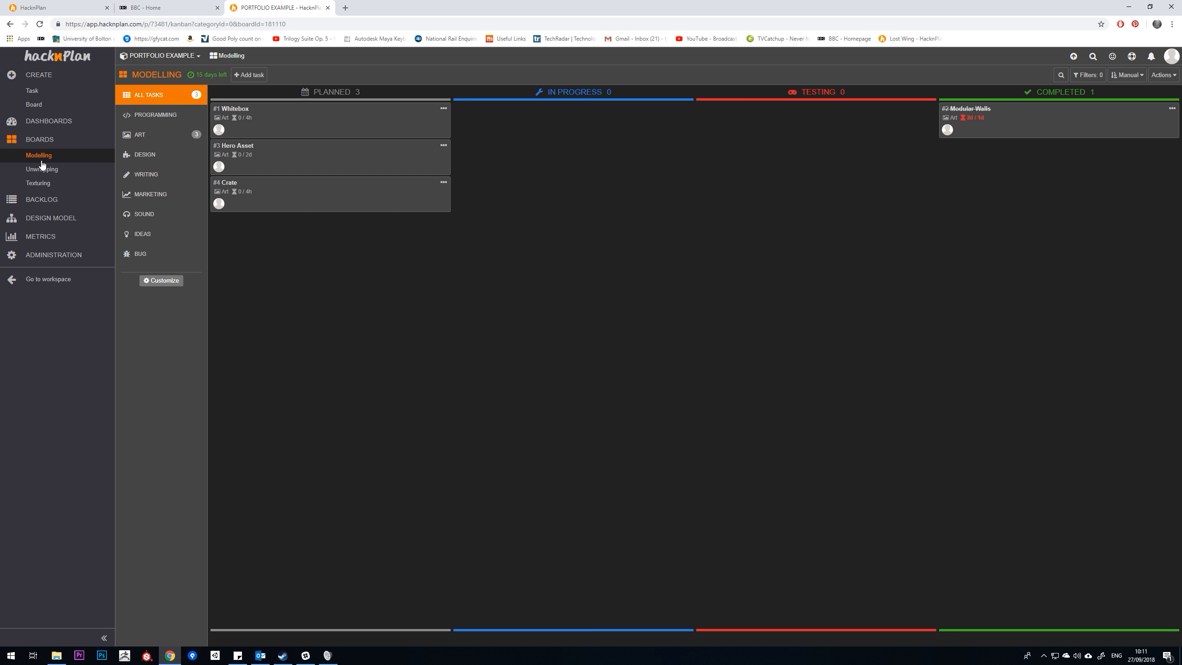
Step: Open the project dashboard and check the task and day completion metrics
left_click(47, 121)
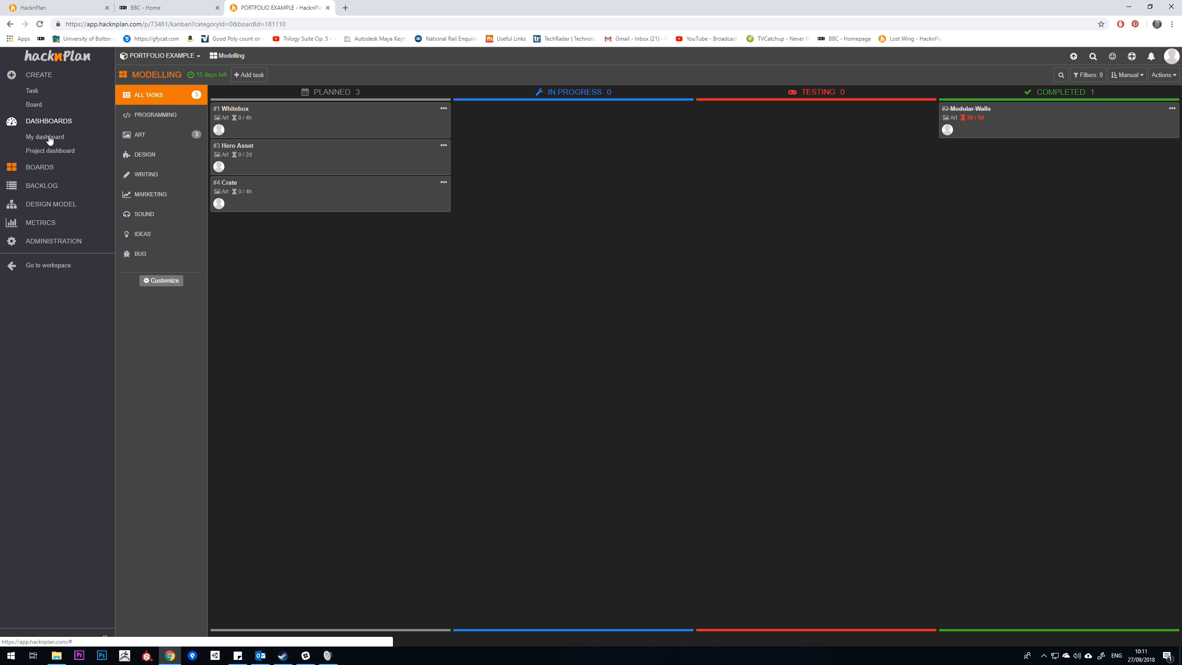
left_click(50, 151)
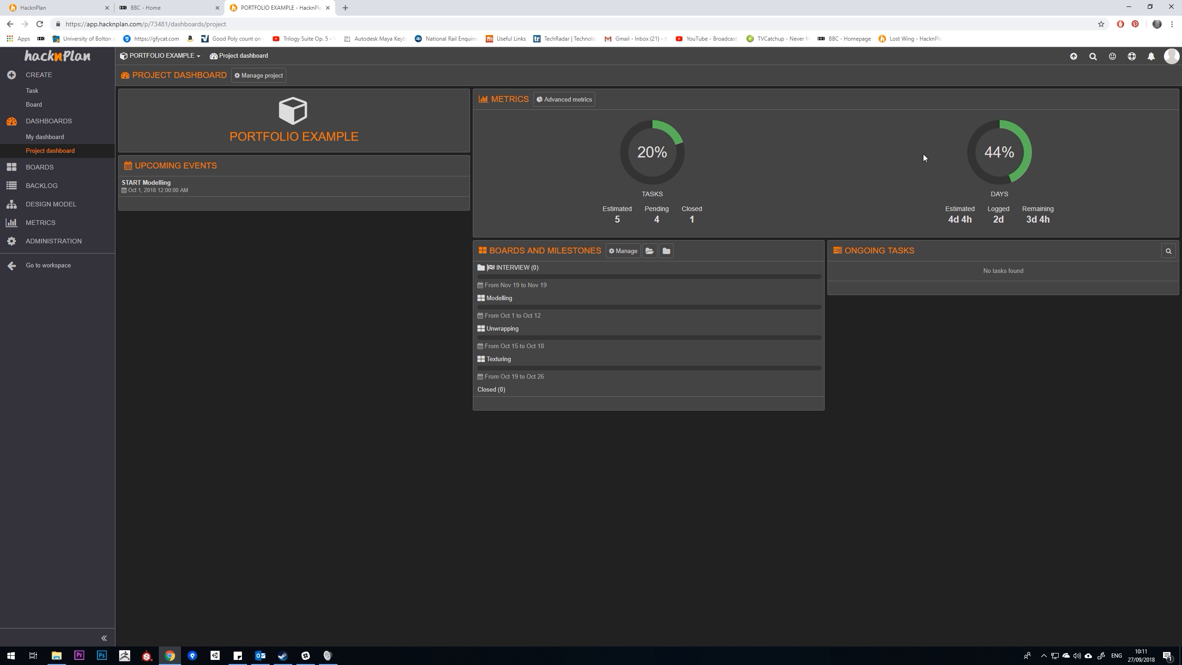
Step: On the Modelling board, return Modular Walls to In Progress, and complete it again with another 2d of work logged
left_click(39, 167)
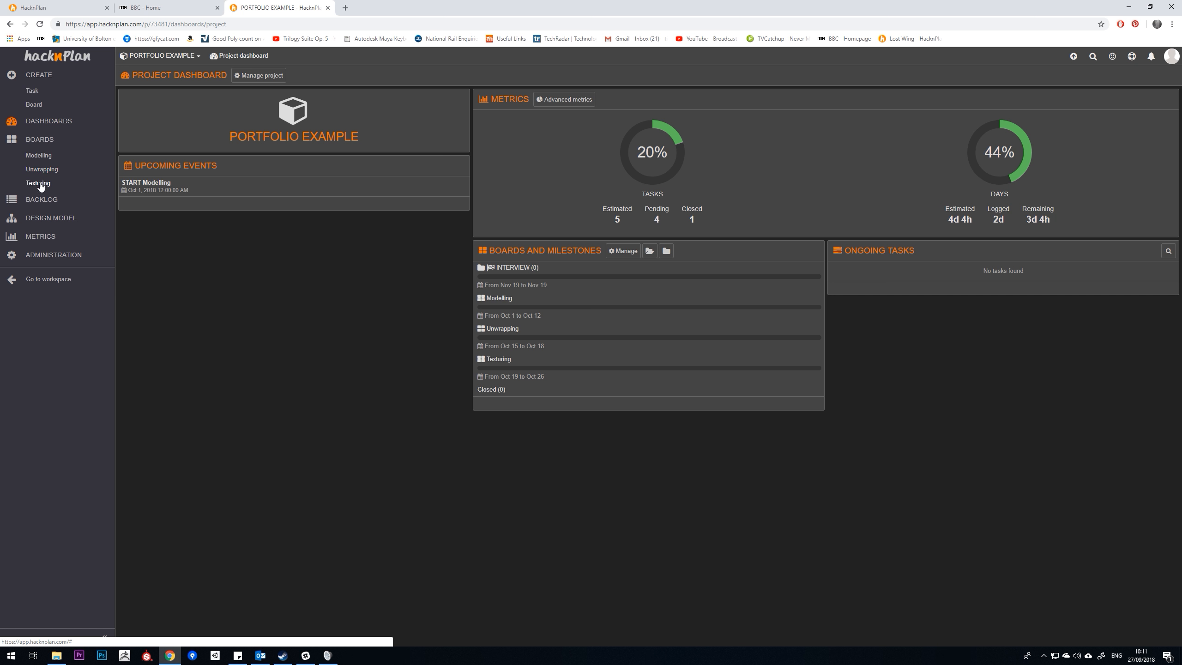
left_click(41, 155)
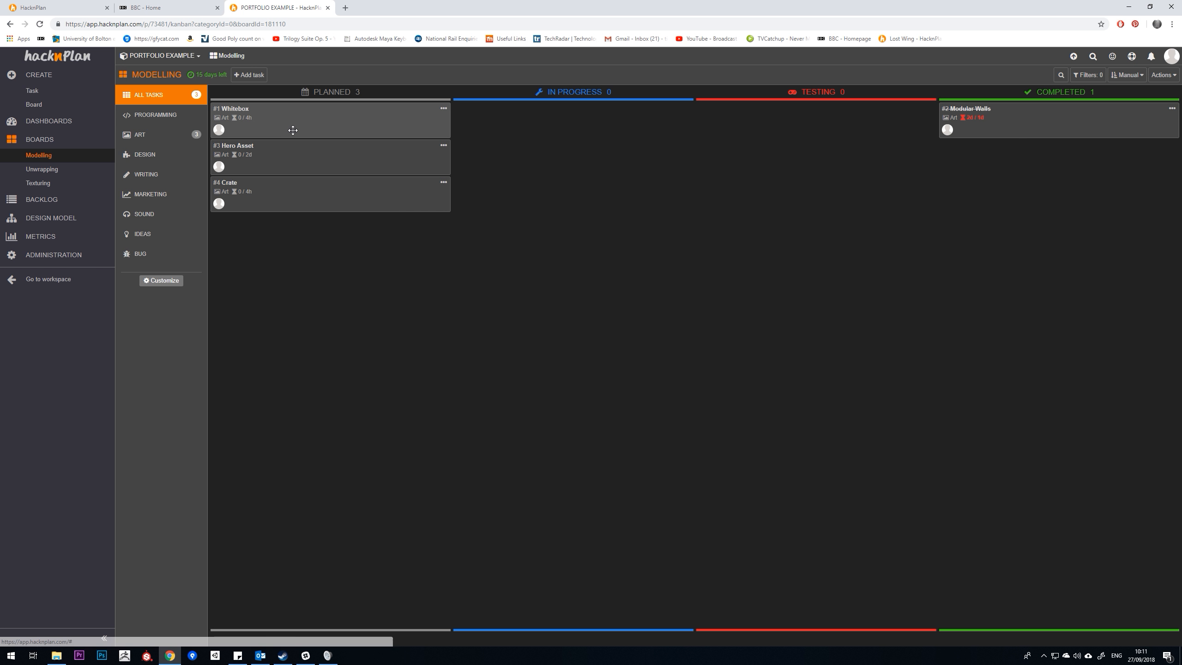
left_click_drag(1034, 122, 556, 124)
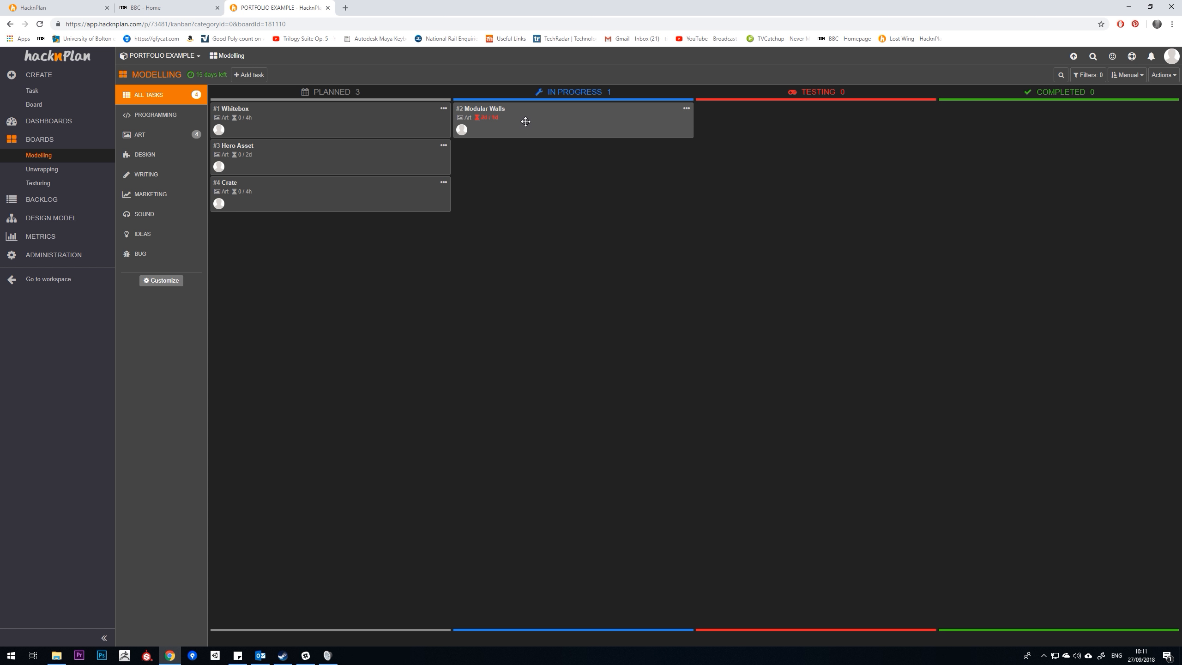
left_click_drag(512, 121, 994, 116)
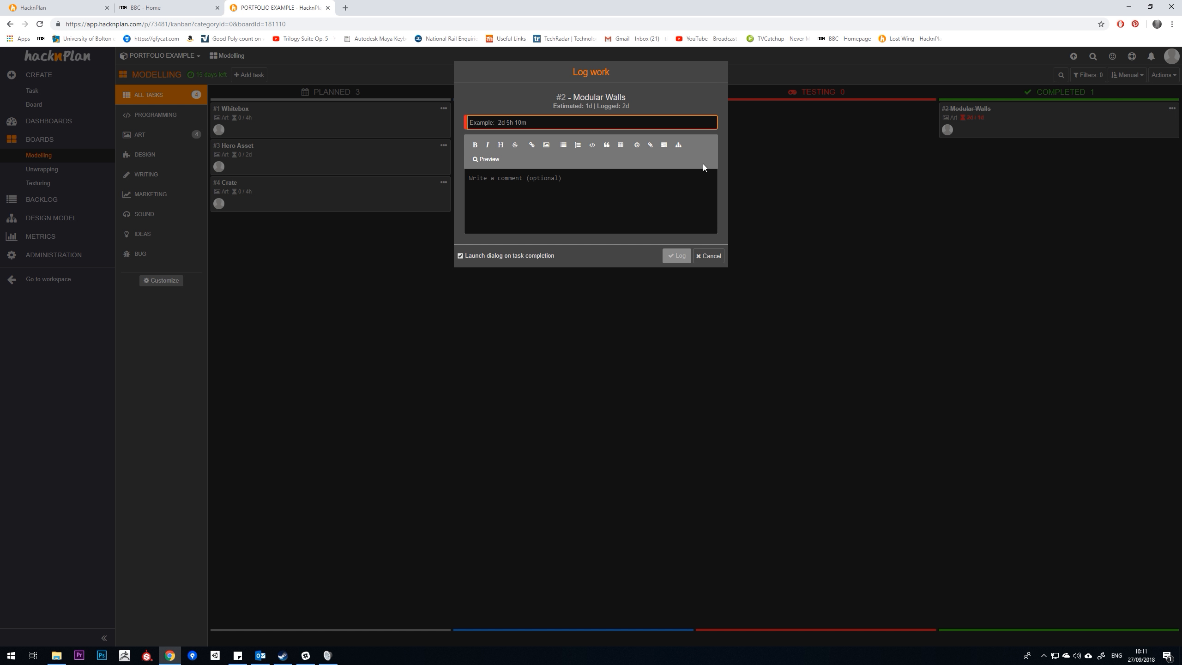
type("2d")
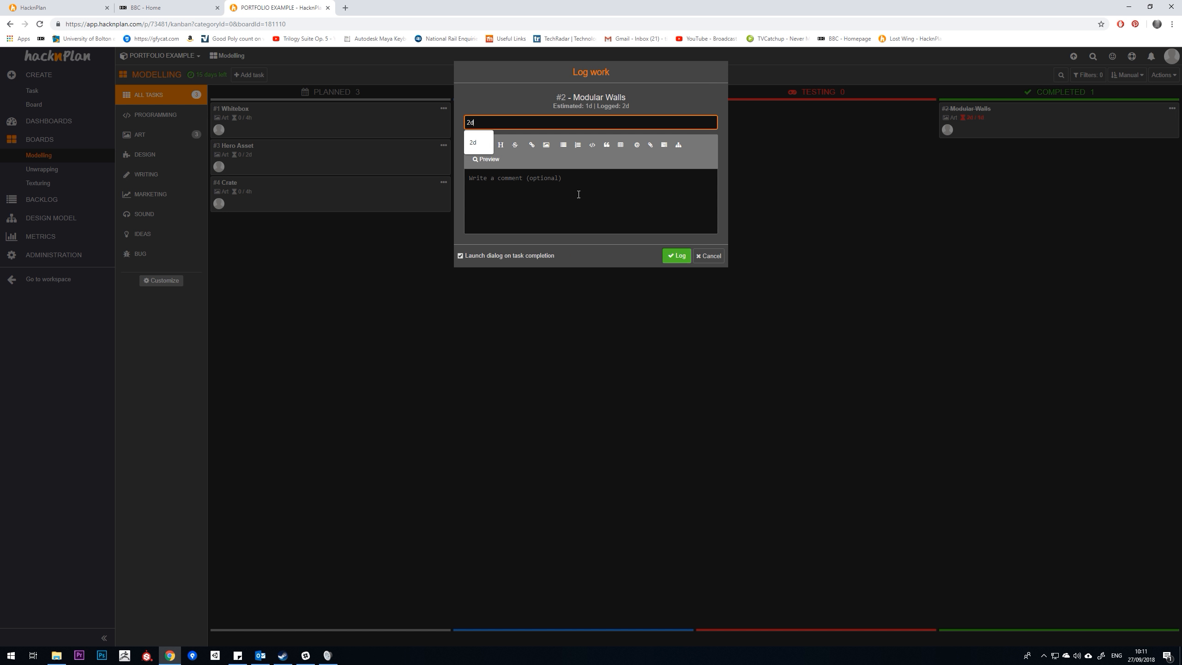
left_click(677, 256)
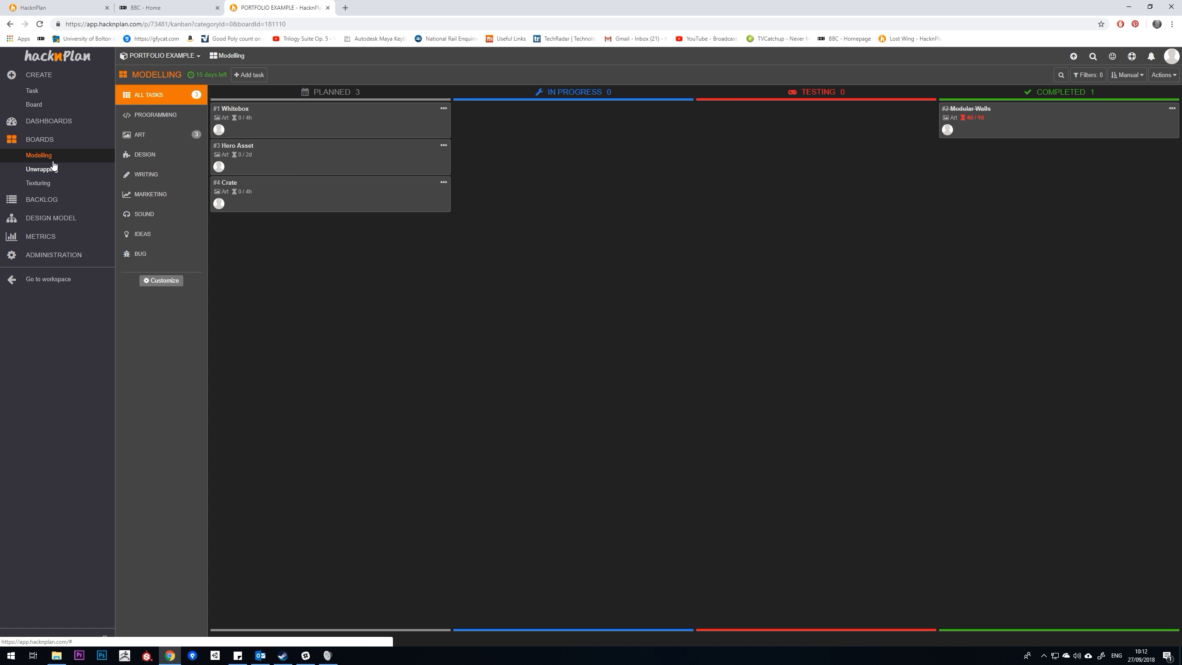
Step: Return to the project dashboard and compare the logged days with the estimated and remaining days
left_click(55, 124)
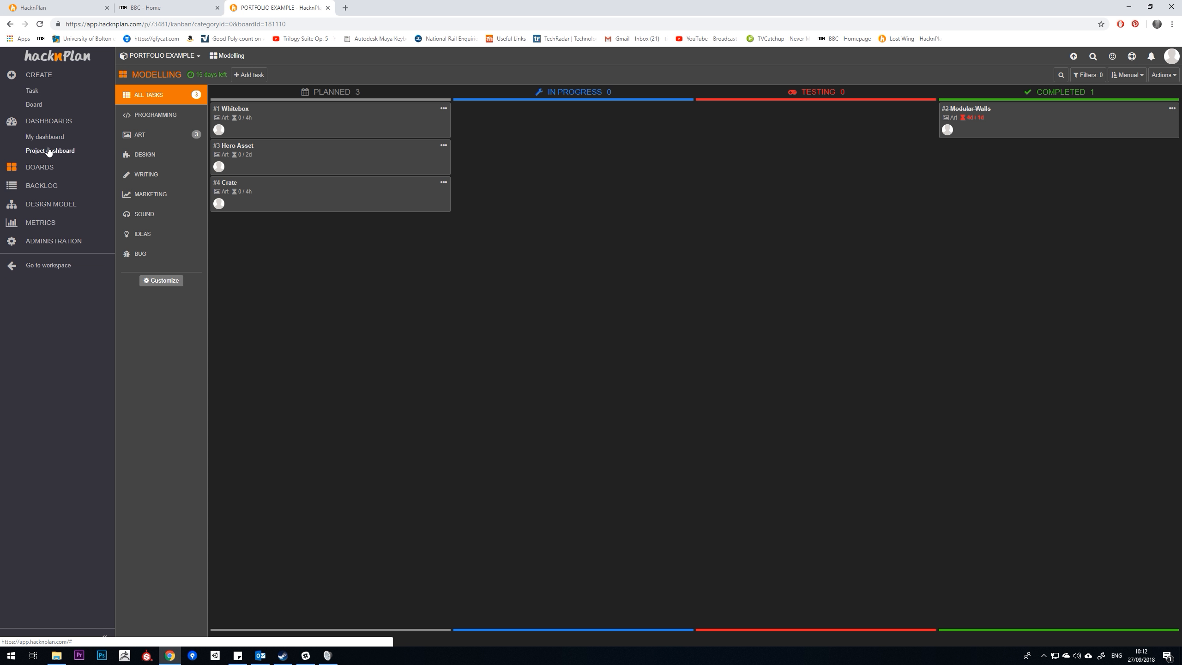
left_click(52, 150)
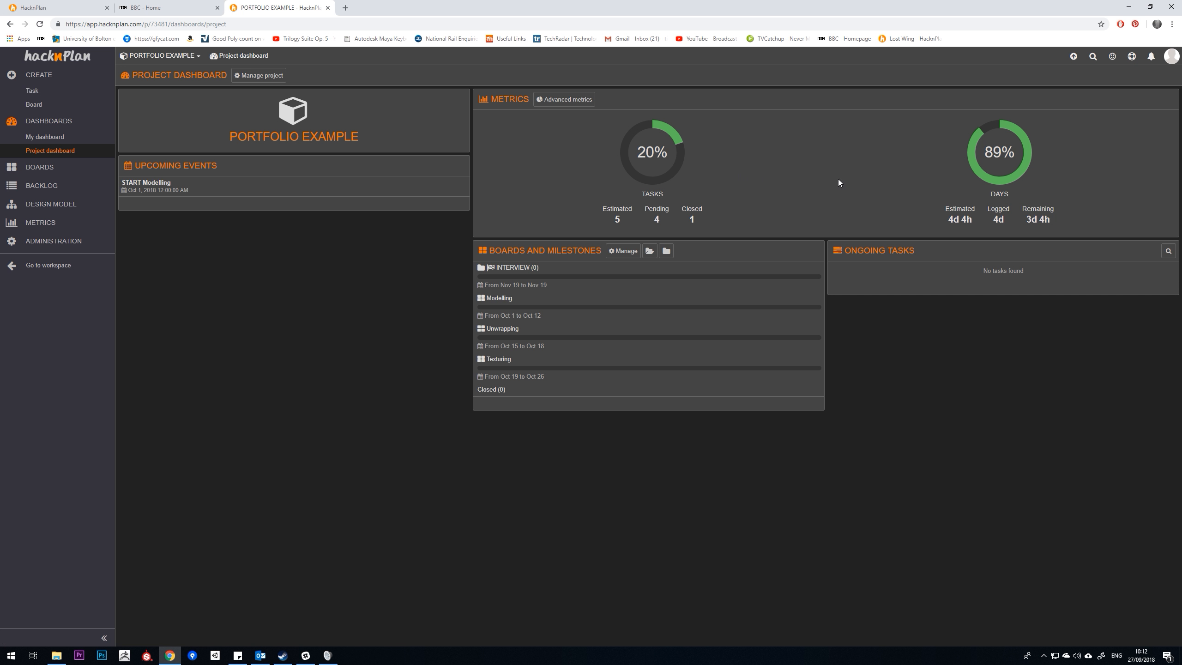